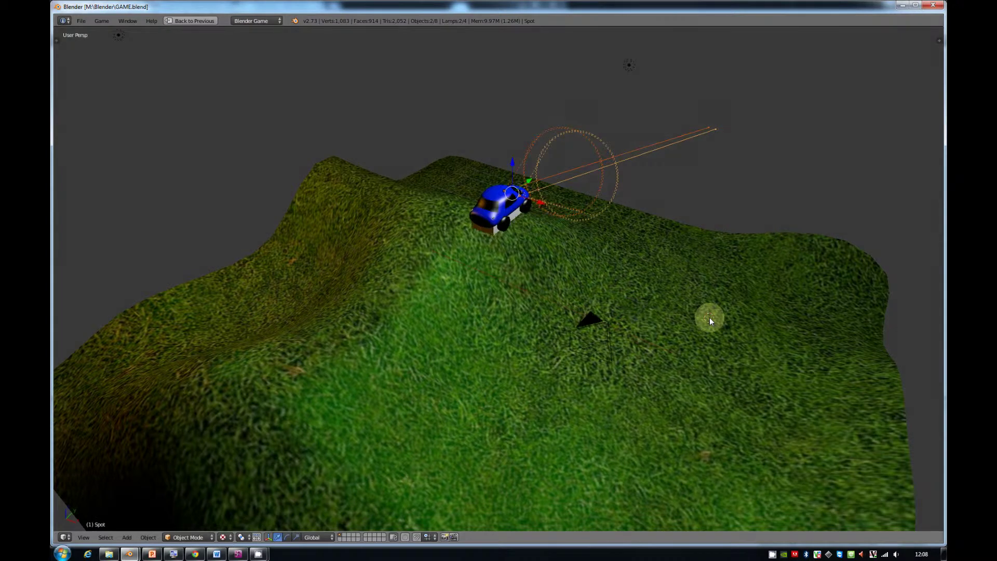
Test-drive the finished blue car around the grass hills in the running game, then stop the game.
key(Up)
key(Left)
key(Right)
key(Left)
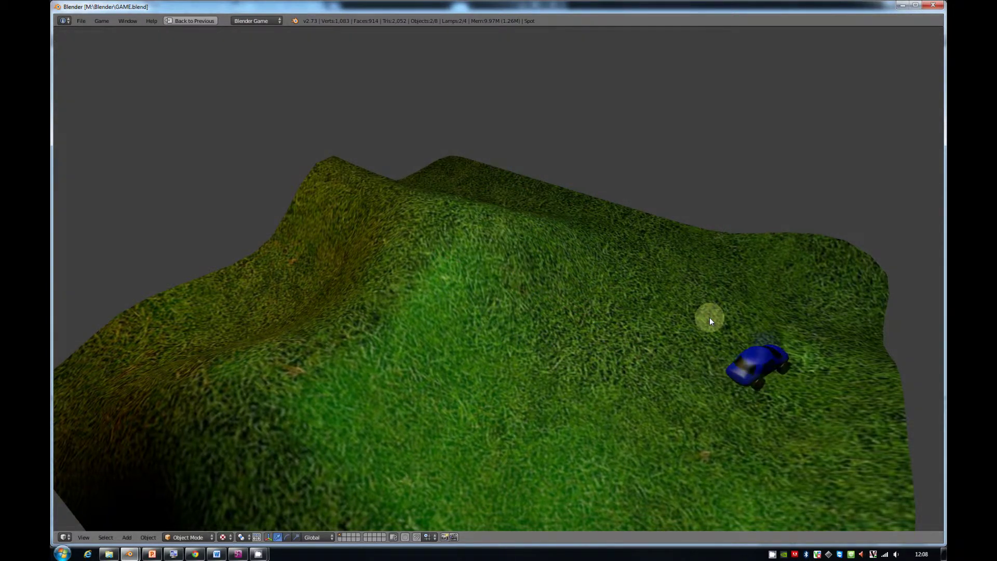
key(Left)
key(Up)
key(Left)
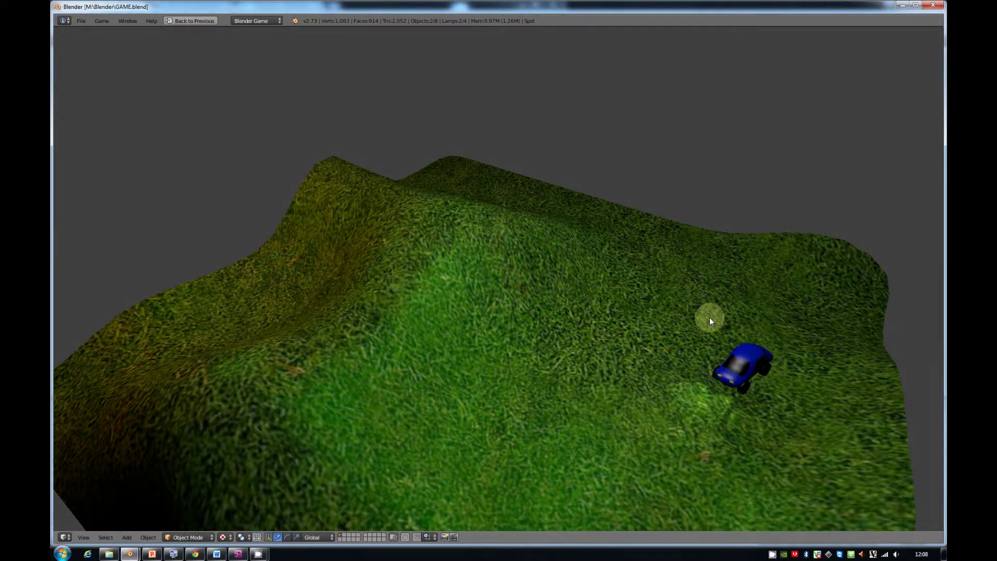
key(Right)
key(Right)
key(Up)
key(Right)
key(Left)
key(Up)
key(Left)
key(Left)
key(Up)
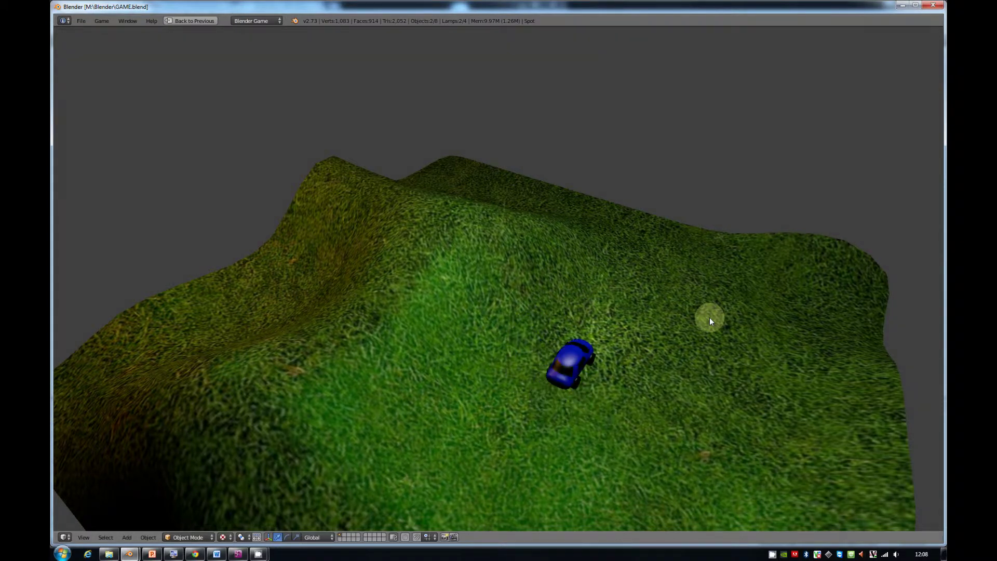
key(Right)
key(Right)
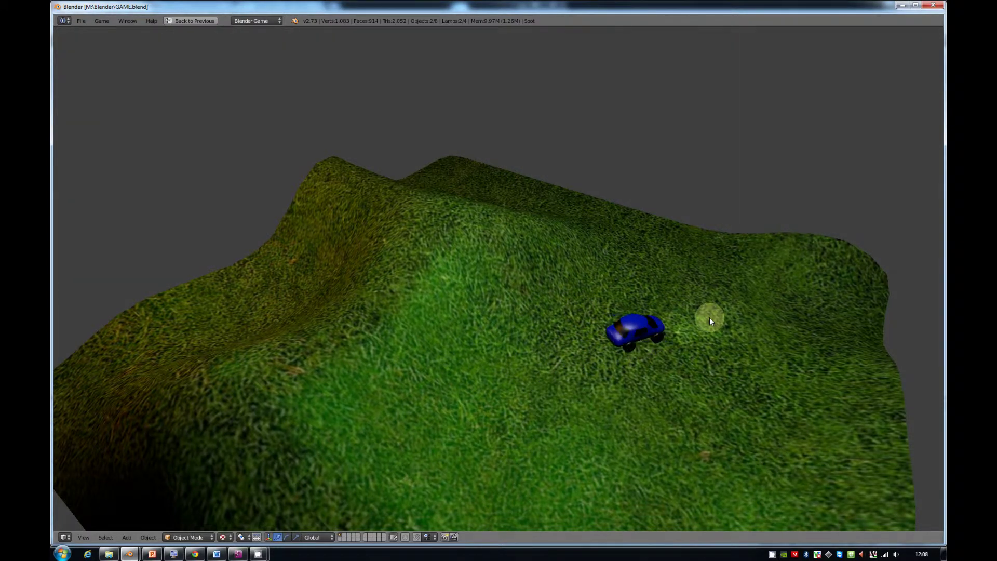
key(Escape)
Switch to the other Blender window with the slab on the grass terrain and briefly run its game.
key(alt+Tab)
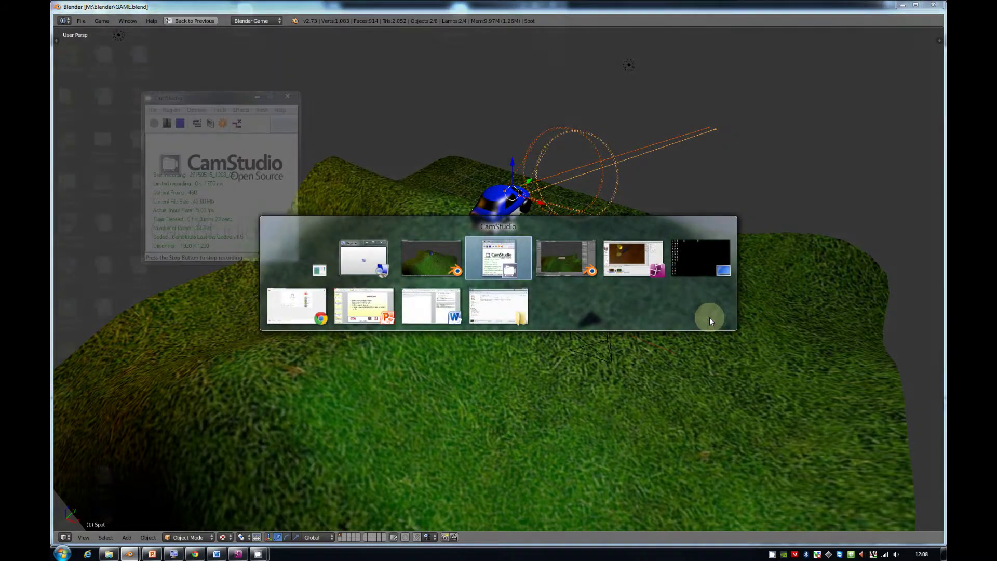
key(Tab)
key(p)
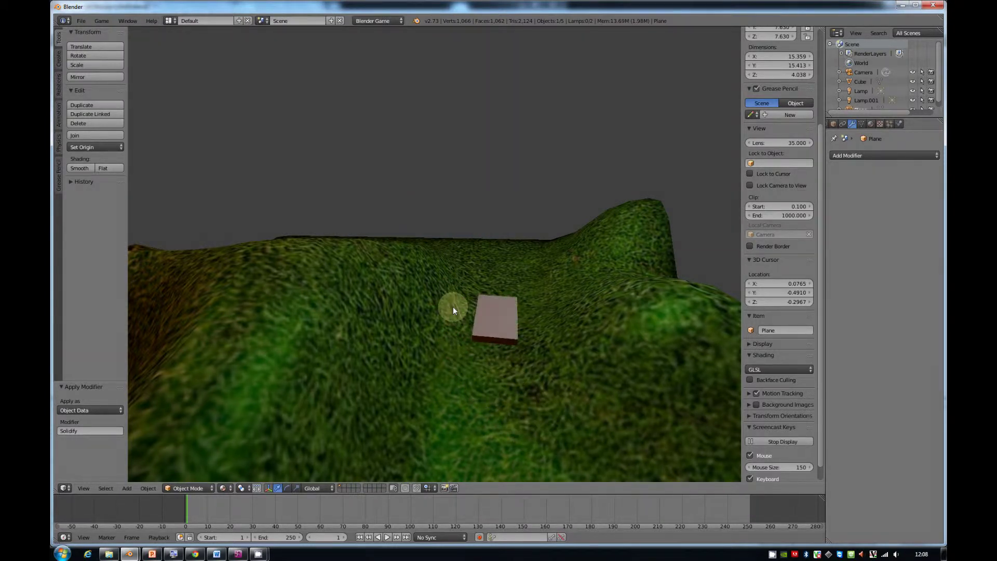
key(Escape)
Add a cube mesh above the terrain at the 3D cursor.
scroll(437, 299, down, 4)
middle_drag(447, 310, 429, 275)
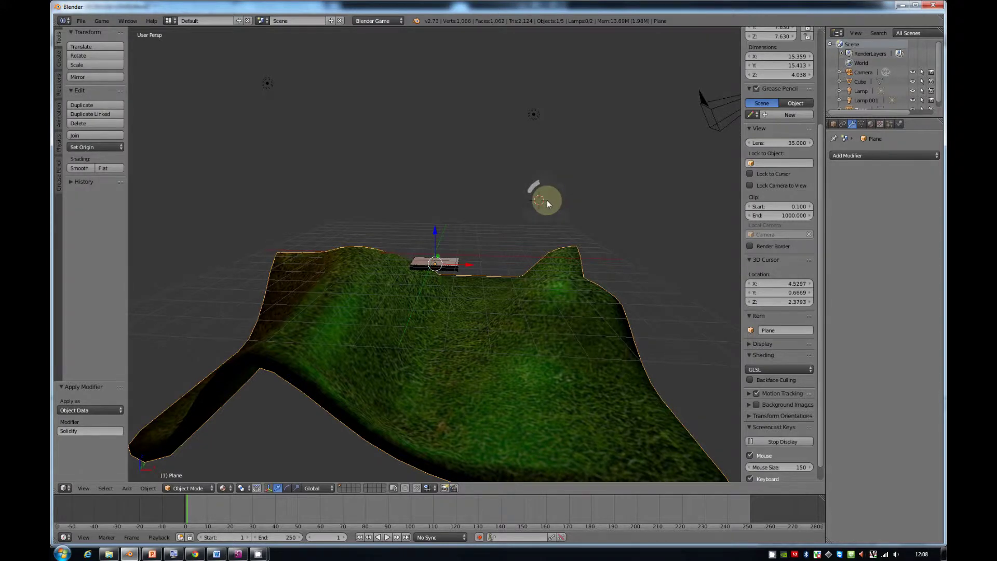
scroll(547, 204, up, 3)
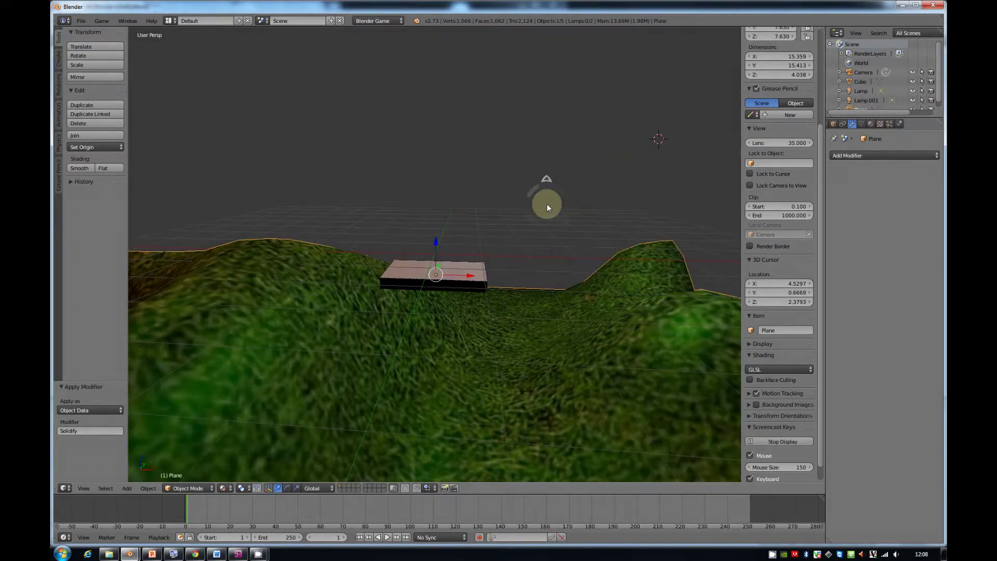
middle_drag(547, 203, 611, 167)
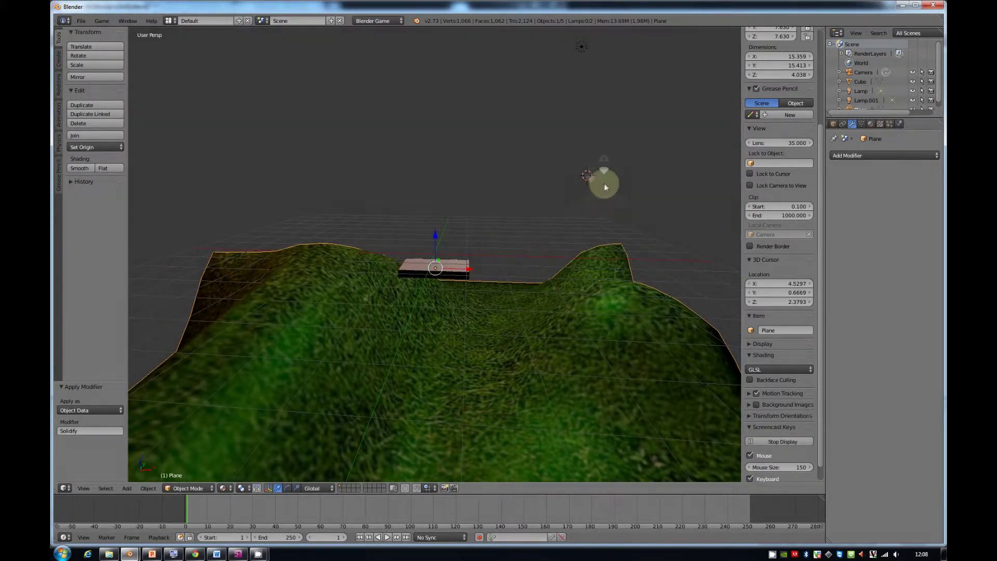
key(shift+a)
mouse_move(611, 177)
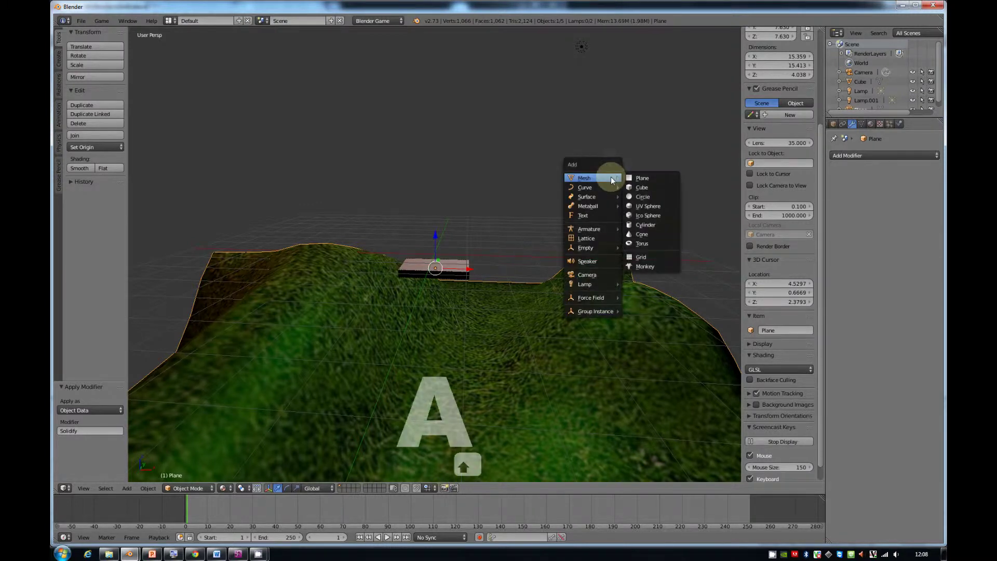
click(646, 186)
Flatten the new cube by scaling it to about 0.478 along Z and about 0.561 along Y.
middle_drag(587, 195, 483, 241)
scroll(594, 206, down, 4)
scroll(510, 228, up, 5)
key(s)
key(z)
click(472, 220)
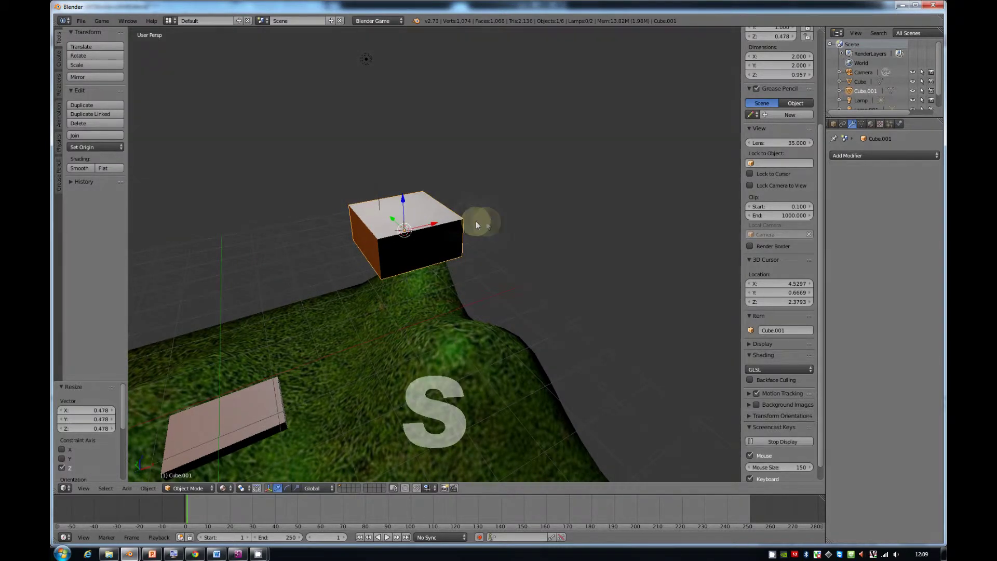
key(s)
key(y)
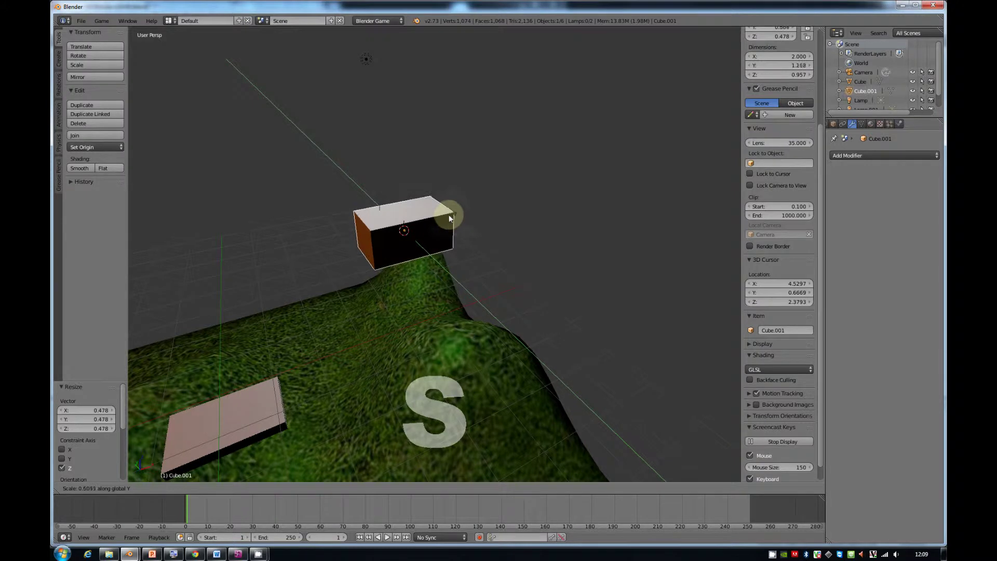
click(448, 214)
In Edit Mode, cut one horizontal edge loop around the block at about half its height.
middle_drag(451, 215, 413, 226)
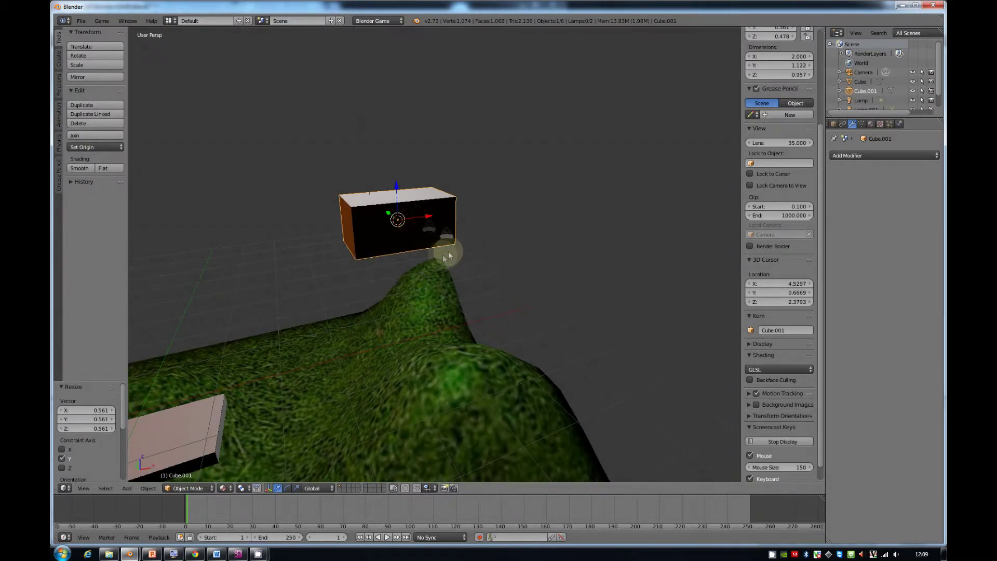
key(Tab)
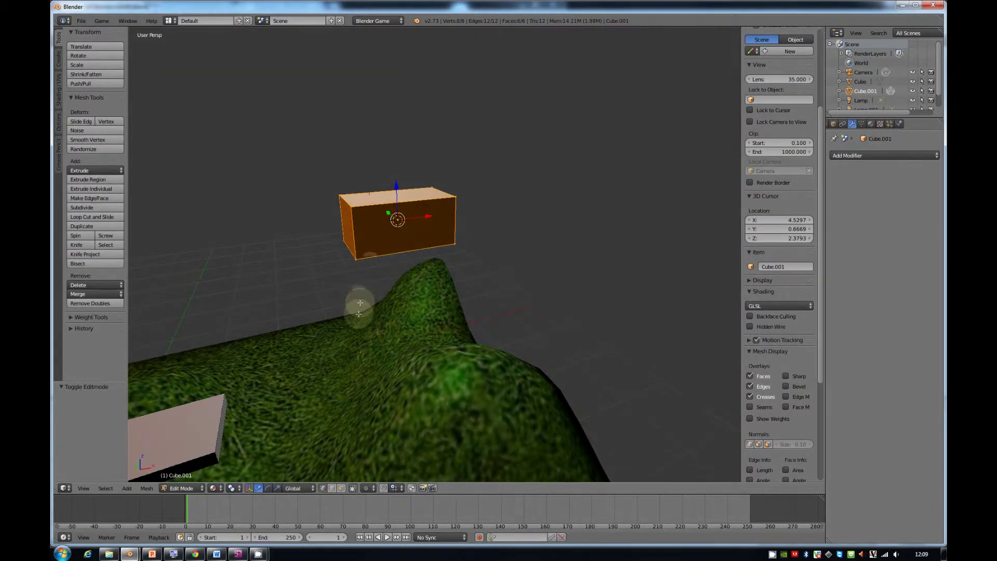
key(ctrl+r)
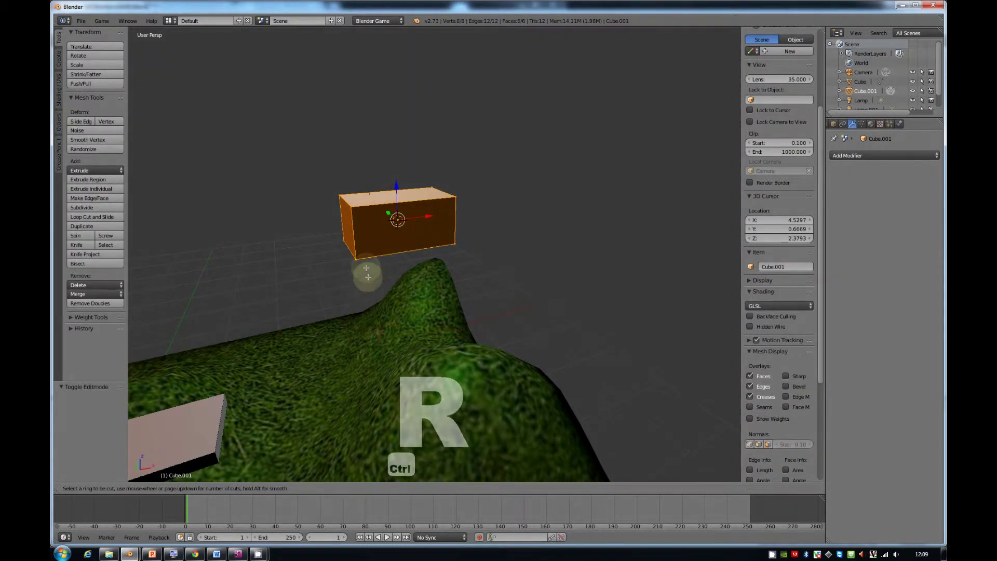
click(354, 235)
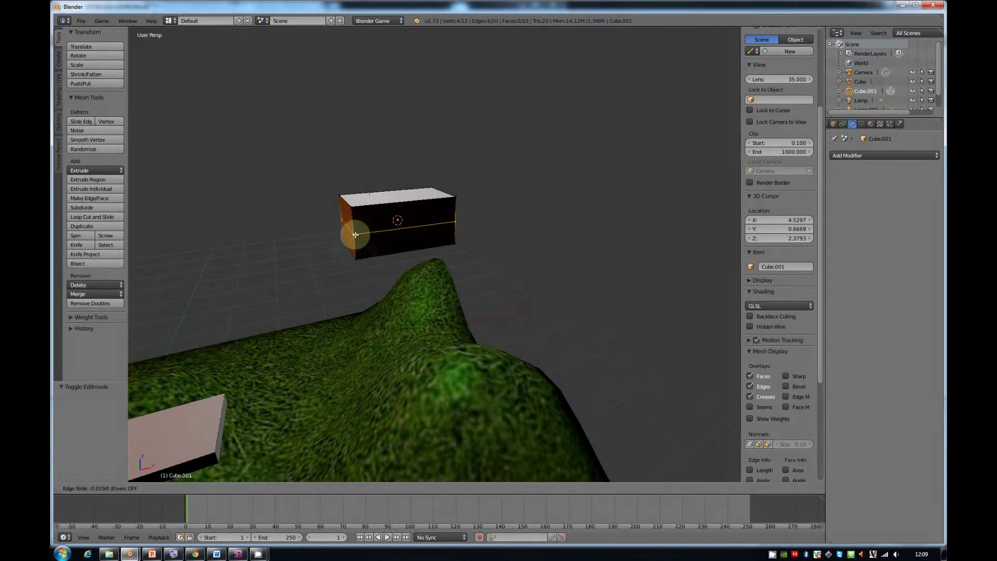
click(355, 237)
Extrude the block's lower end faces outward, about 0.476 on the negative X end and about 0.2 on the positive X end.
middle_drag(339, 258, 570, 218)
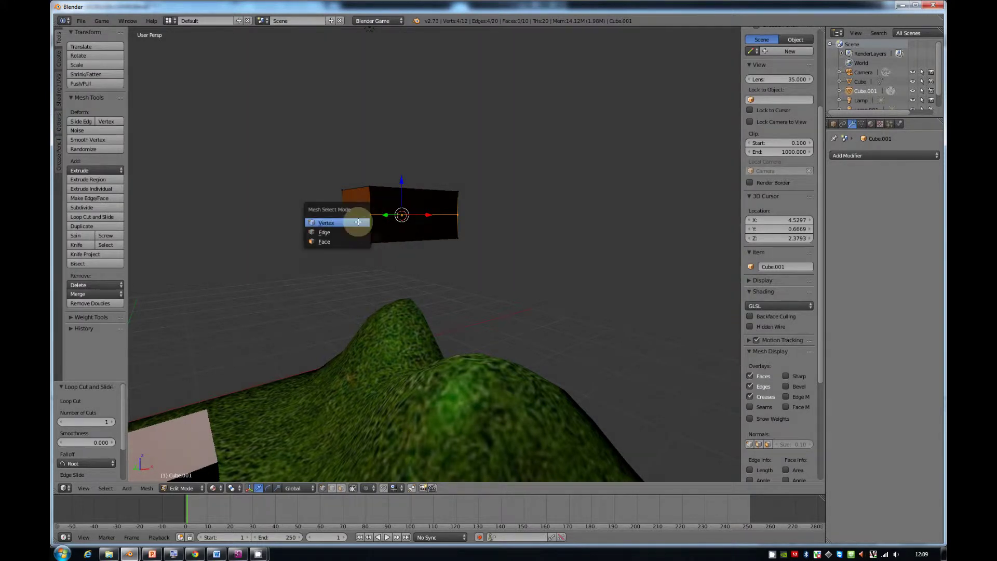
click(339, 240)
right_click(356, 228)
key(e)
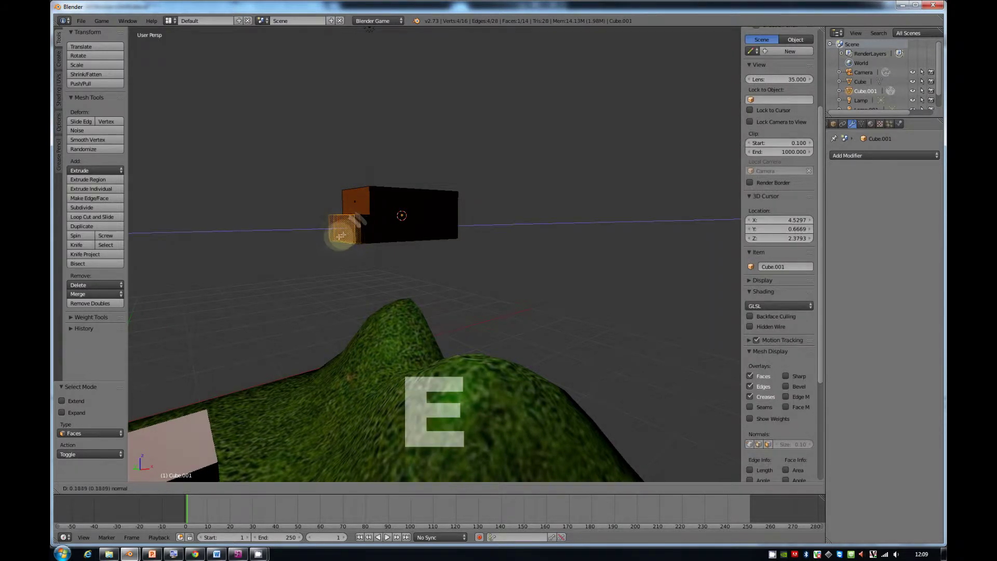
click(332, 241)
middle_drag(332, 241, 442, 227)
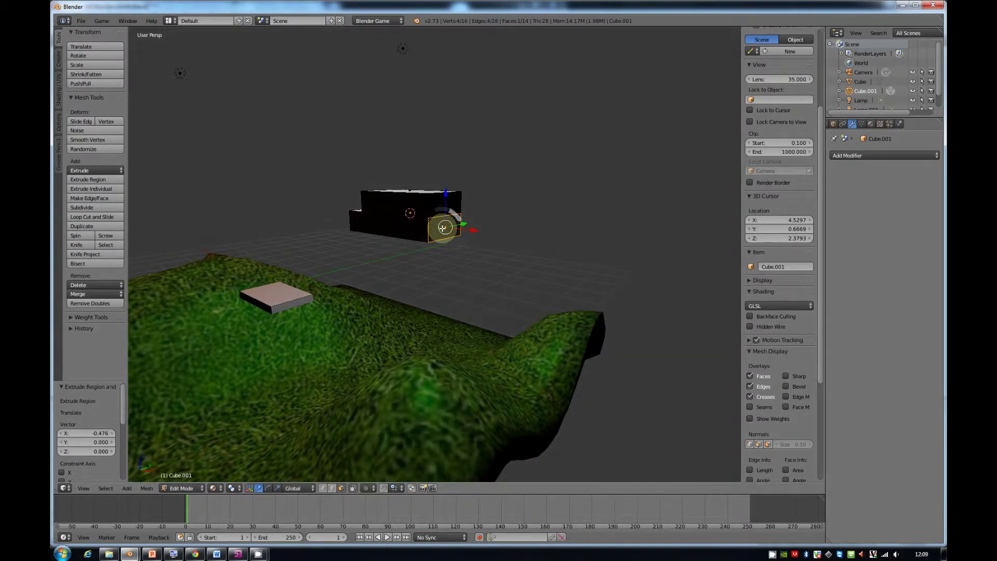
key(e)
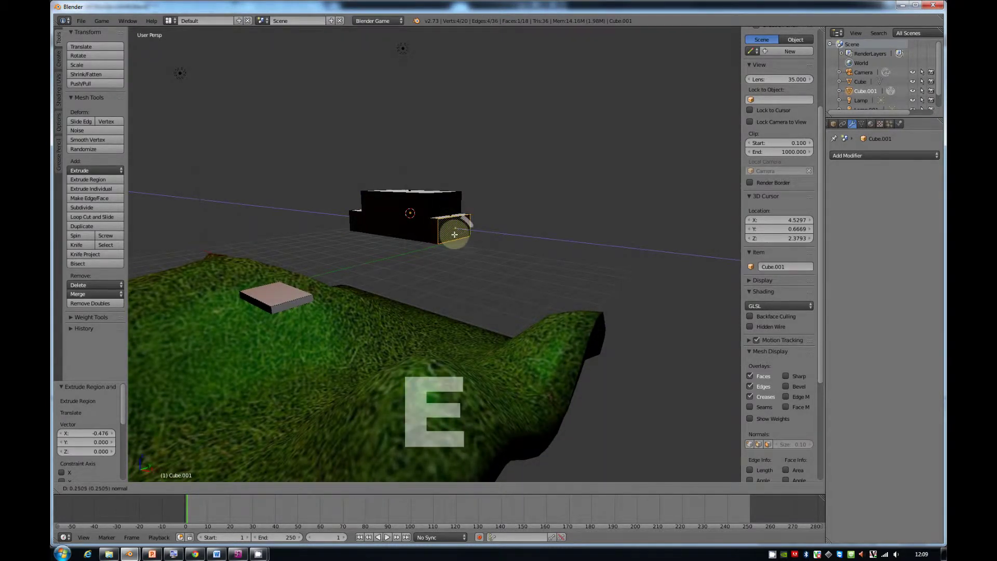
click(453, 233)
Change the viewport shading to Solid to show the stepped car block clearly.
middle_drag(456, 229, 477, 237)
middle_drag(370, 251, 387, 240)
click(213, 488)
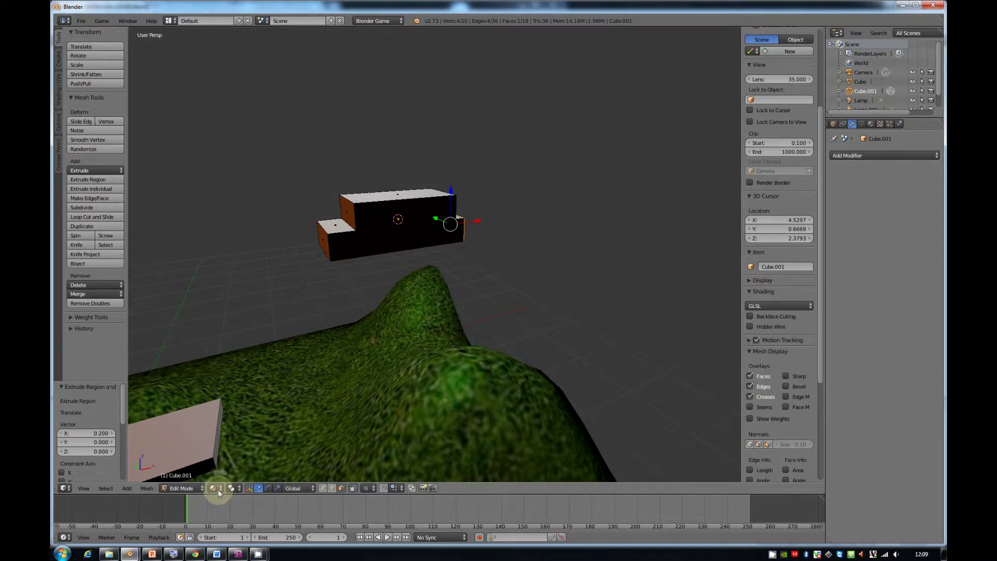
click(225, 457)
mouse_move(351, 223)
middle_down()
mouse_move(412, 233)
mouse_move(391, 256)
mouse_move(295, 243)
mouse_move(235, 207)
mouse_move(160, 218)
mouse_move(383, 216)
mouse_move(380, 237)
mouse_move(330, 225)
mouse_move(448, 291)
mouse_move(448, 277)
middle_up()
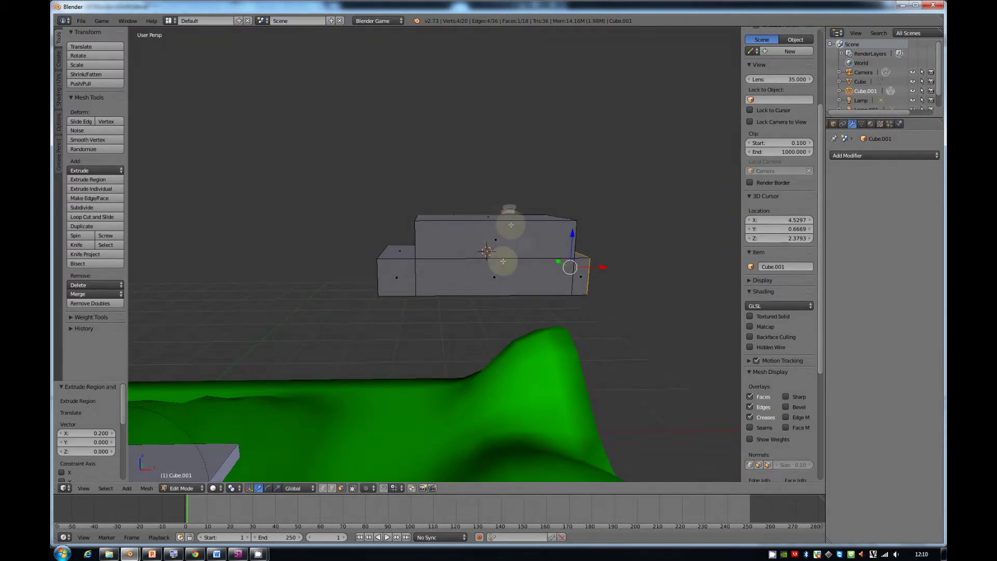
Back in Object Mode, add a Subdivision Surface modifier to the car block with 2 view subdivisions.
key(Tab)
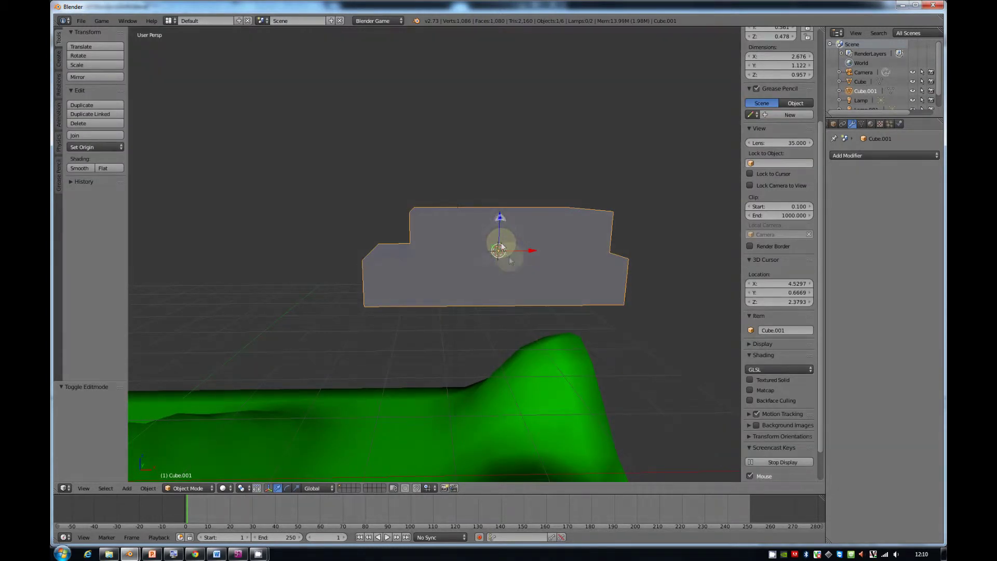
click(845, 155)
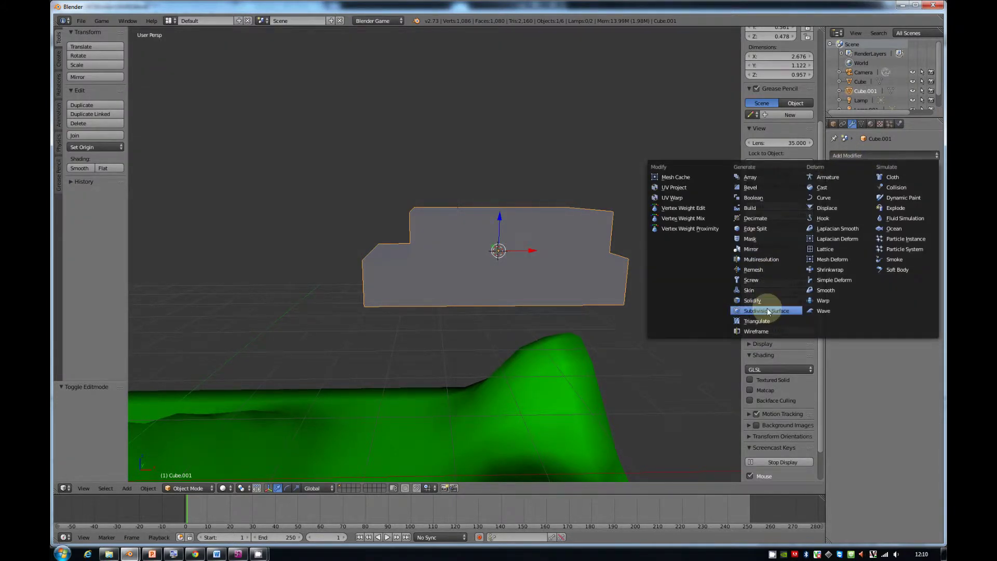
click(767, 310)
click(879, 219)
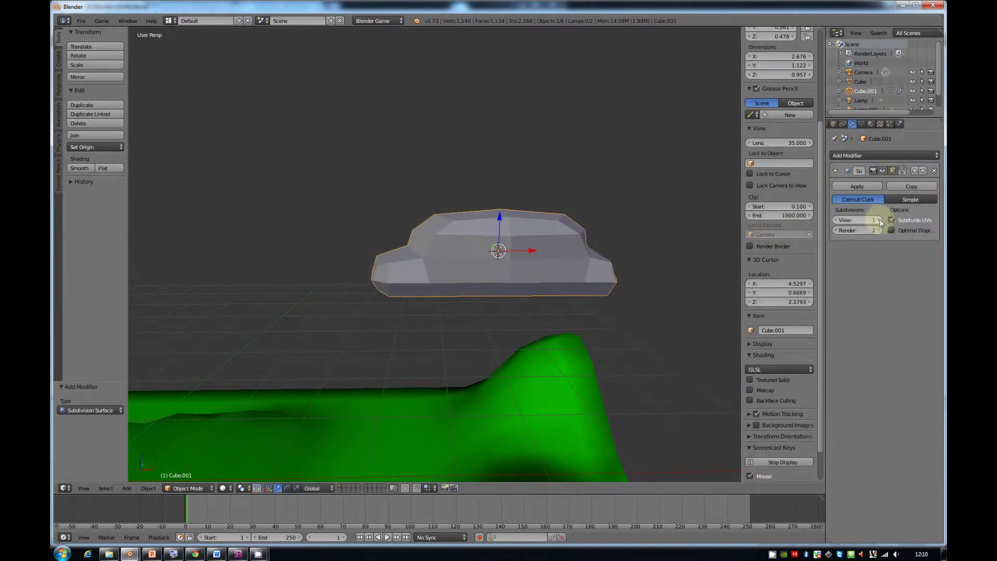
Shade the car body smooth and apply its Subdivision Surface modifier.
click(84, 167)
mouse_move(291, 234)
middle_down()
mouse_move(379, 257)
mouse_move(499, 238)
mouse_move(545, 246)
mouse_move(361, 255)
mouse_move(322, 242)
middle_up()
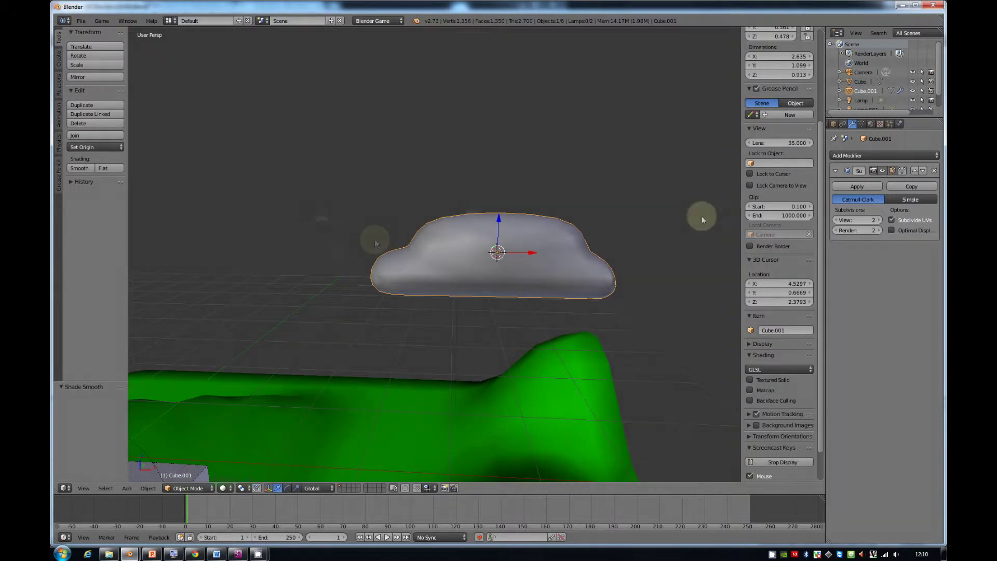
click(864, 187)
In Edit Mode, give the car body a new material named Blue with a blue diffuse colour.
key(Tab)
mouse_move(451, 289)
middle_down()
mouse_move(539, 313)
mouse_move(532, 298)
mouse_move(447, 297)
middle_up()
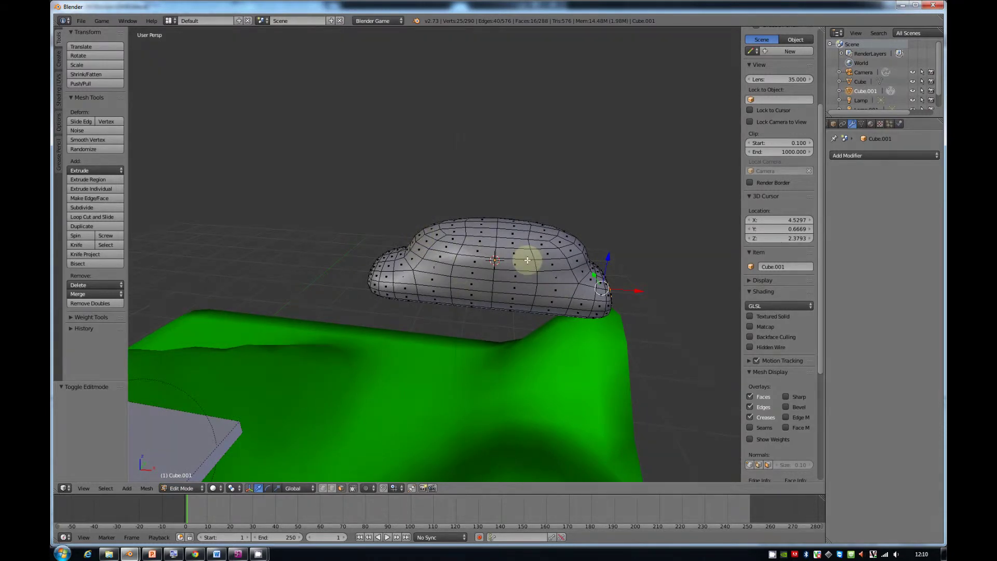
mouse_move(410, 345)
middle_down()
mouse_move(452, 356)
mouse_move(395, 322)
mouse_move(381, 334)
mouse_move(439, 374)
mouse_move(460, 366)
mouse_move(445, 345)
mouse_move(399, 345)
middle_up()
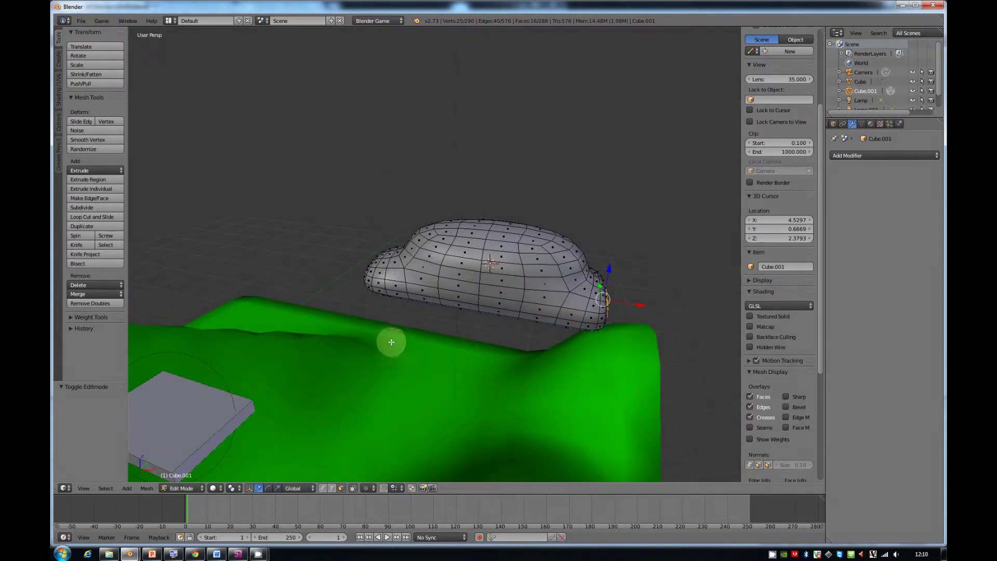
click(870, 124)
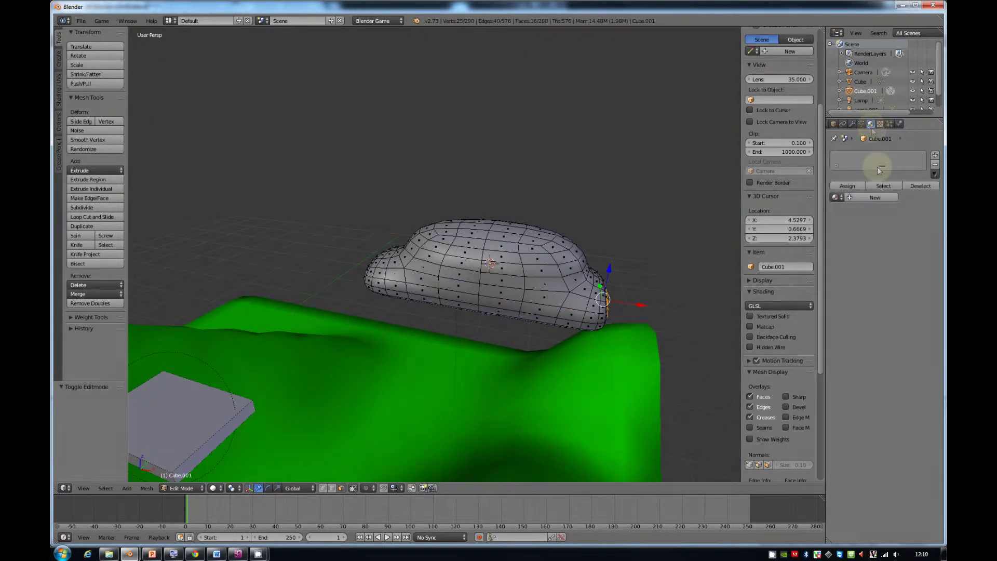
click(867, 198)
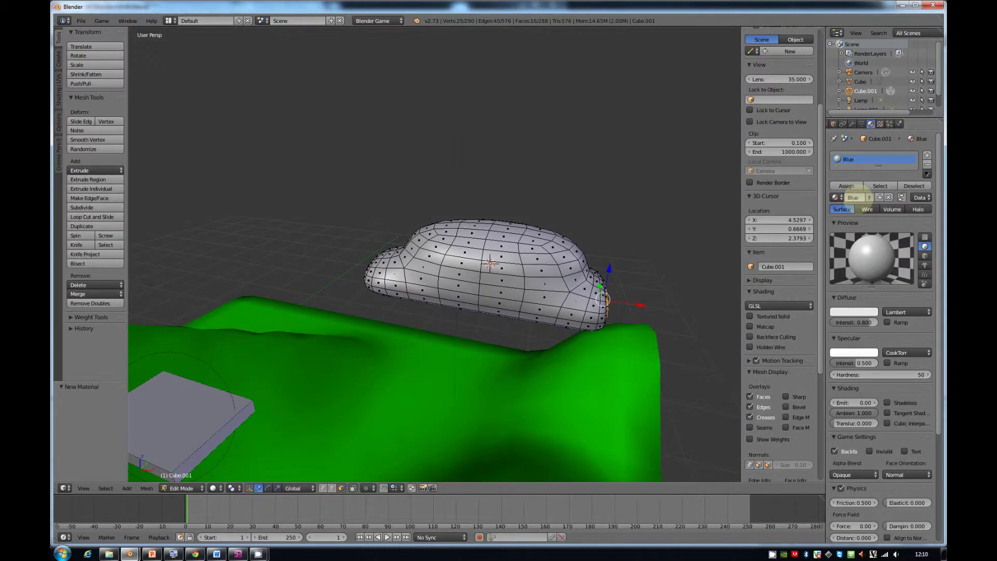
click(864, 313)
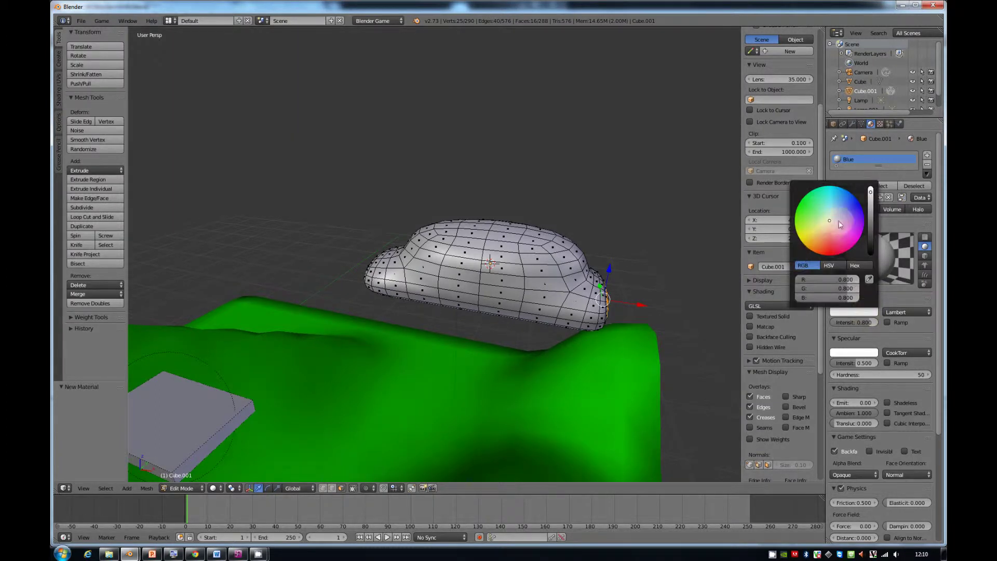
click(860, 205)
Circle-select the window faces on the sloping cabin area at one end of the car body.
middle_drag(424, 292, 417, 226)
scroll(435, 281, up, 3)
middle_drag(480, 250, 562, 256)
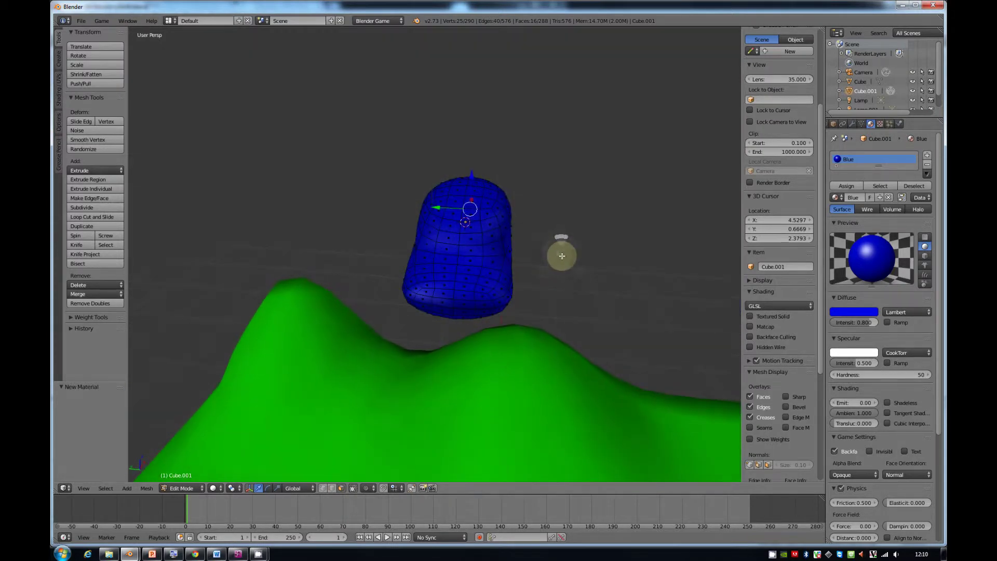
key(c)
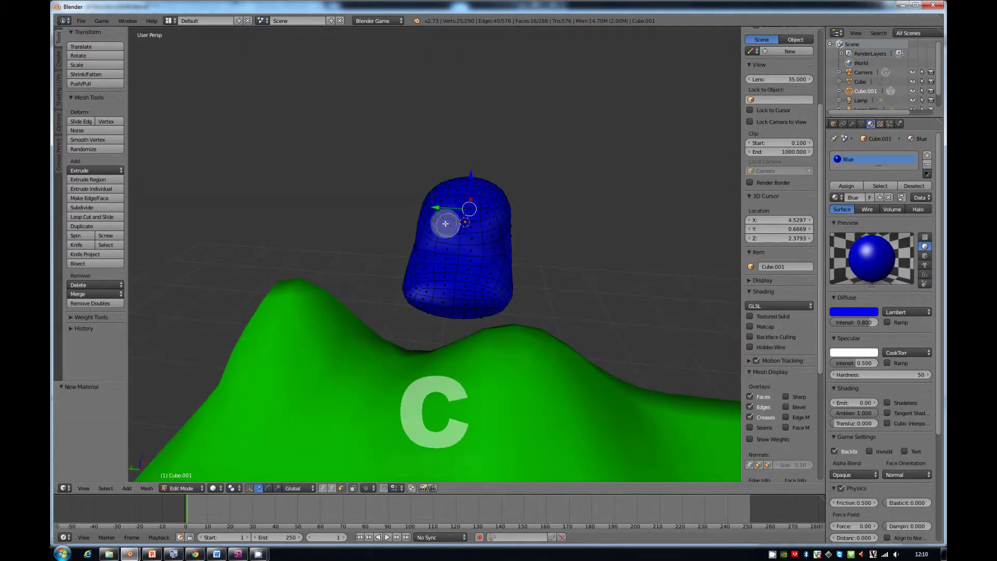
drag(478, 228, 446, 237)
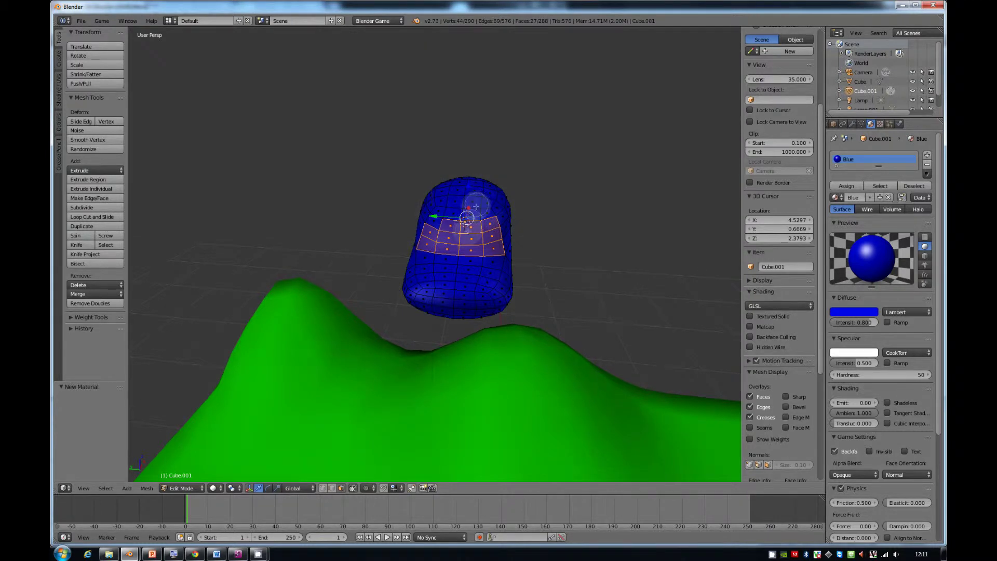
scroll(466, 227, down, 5)
scroll(464, 239, up, 5)
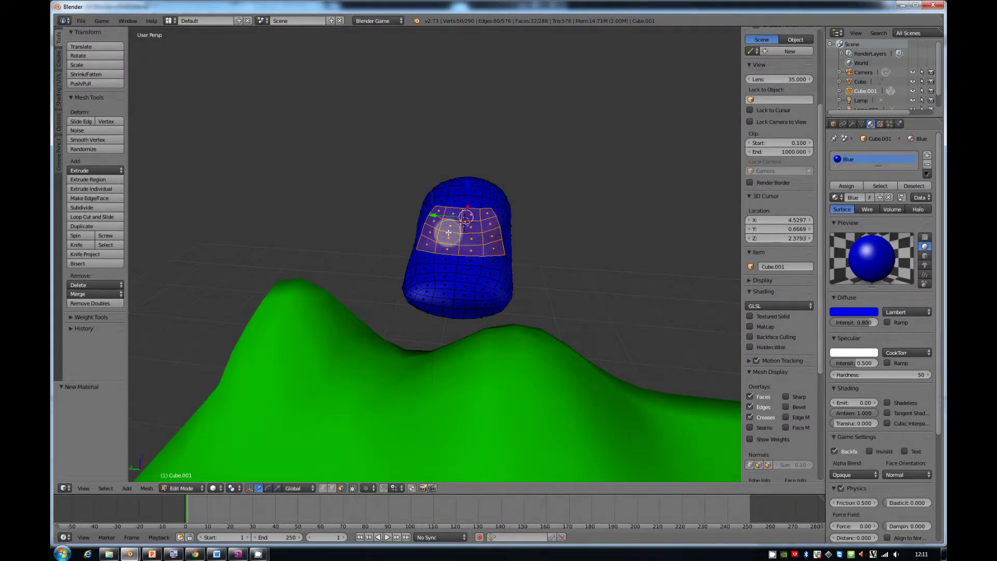
Add the window faces at the opposite end of the cabin to the selection and deselect the bumper faces below them.
middle_drag(414, 224, 420, 266)
key(c)
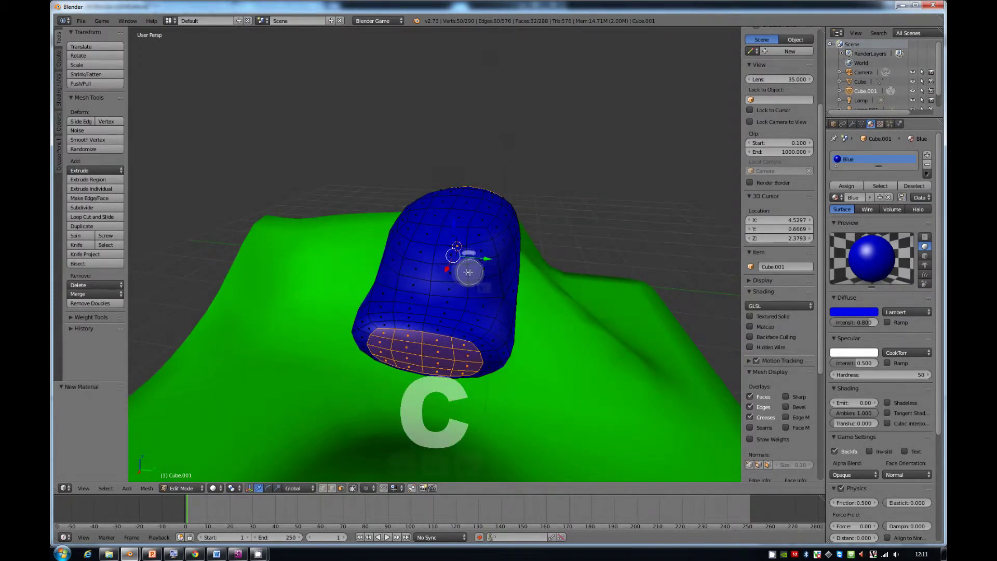
drag(424, 251, 407, 269)
middle_drag(445, 360, 466, 302)
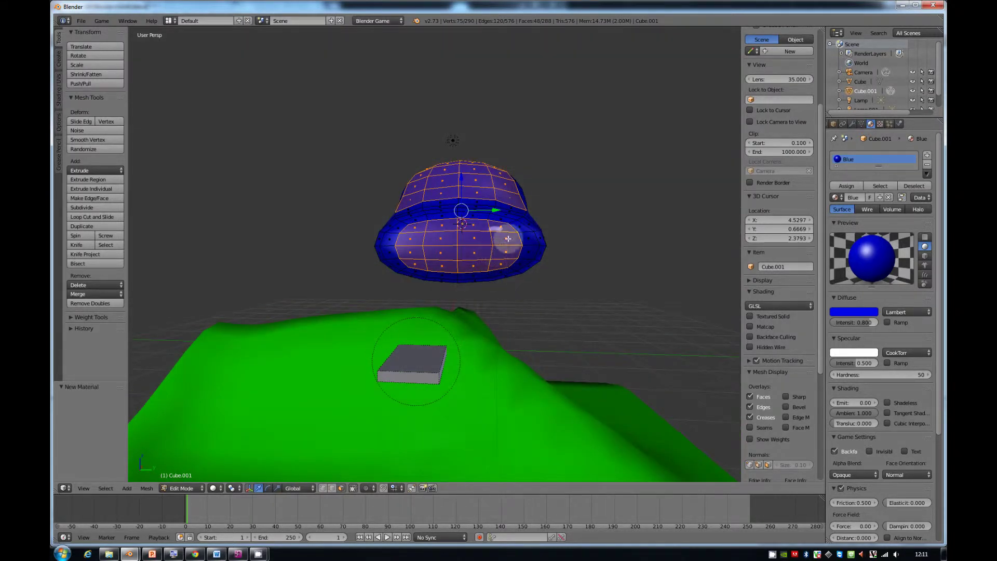
key(c)
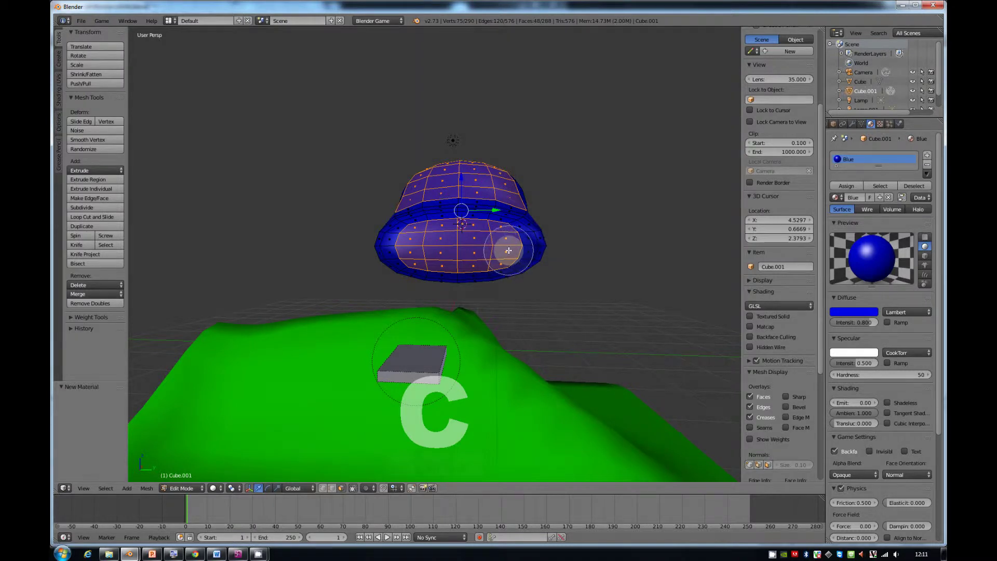
middle_drag(507, 248, 419, 250)
Add the side window faces on both sides of the car's cabin to the selection with Circle Select.
mouse_move(341, 278)
middle_down()
mouse_move(450, 296)
mouse_move(516, 329)
mouse_move(443, 365)
mouse_move(419, 309)
mouse_move(449, 282)
mouse_move(463, 223)
middle_up()
key(c)
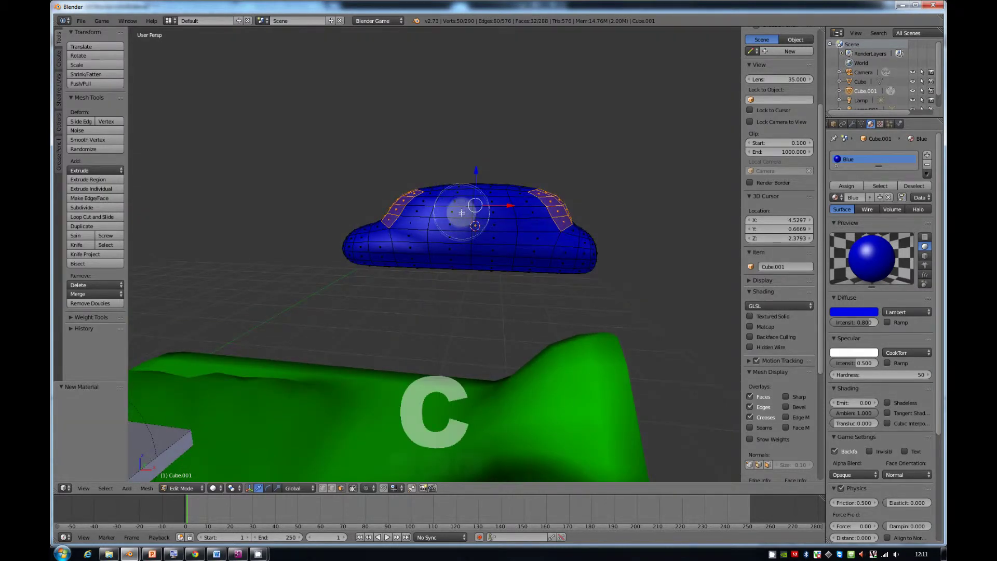
drag(458, 202, 482, 212)
mouse_move(465, 212)
middle_down()
mouse_move(474, 229)
mouse_move(577, 235)
middle_up()
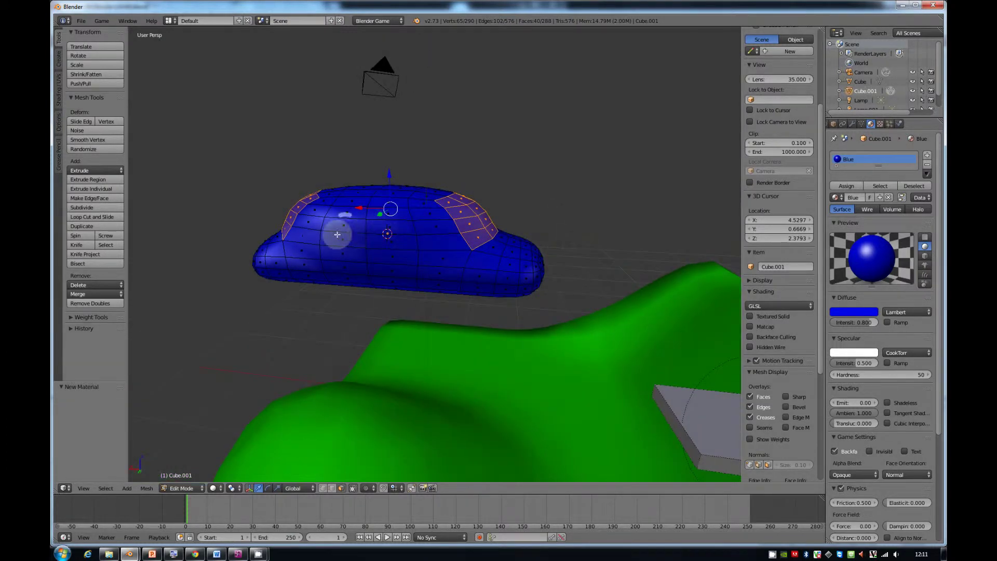
key(c)
drag(353, 212, 370, 228)
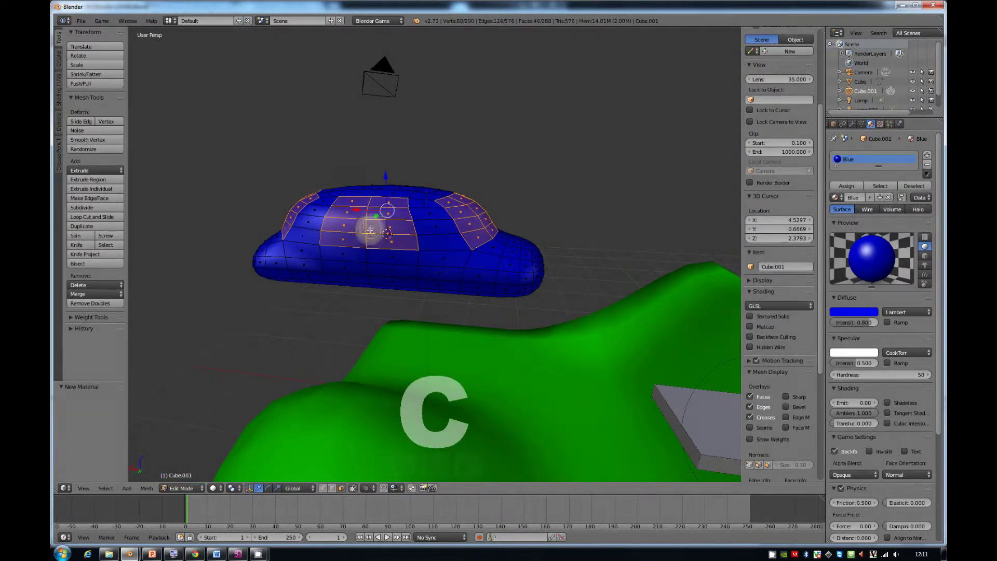
middle_drag(366, 231, 530, 240)
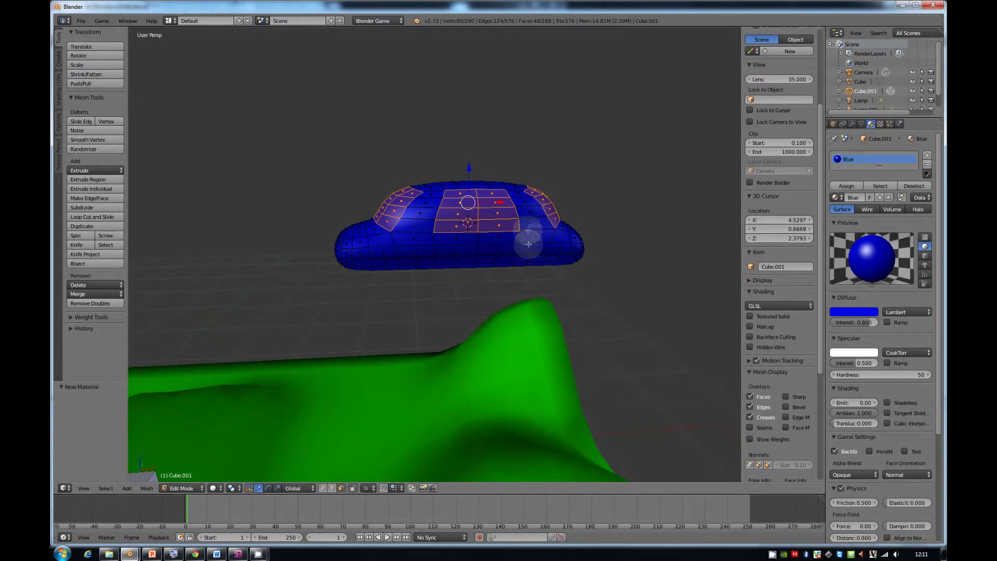
Add a second material named Black with a black diffuse colour and assign it to the selected window faces.
click(928, 155)
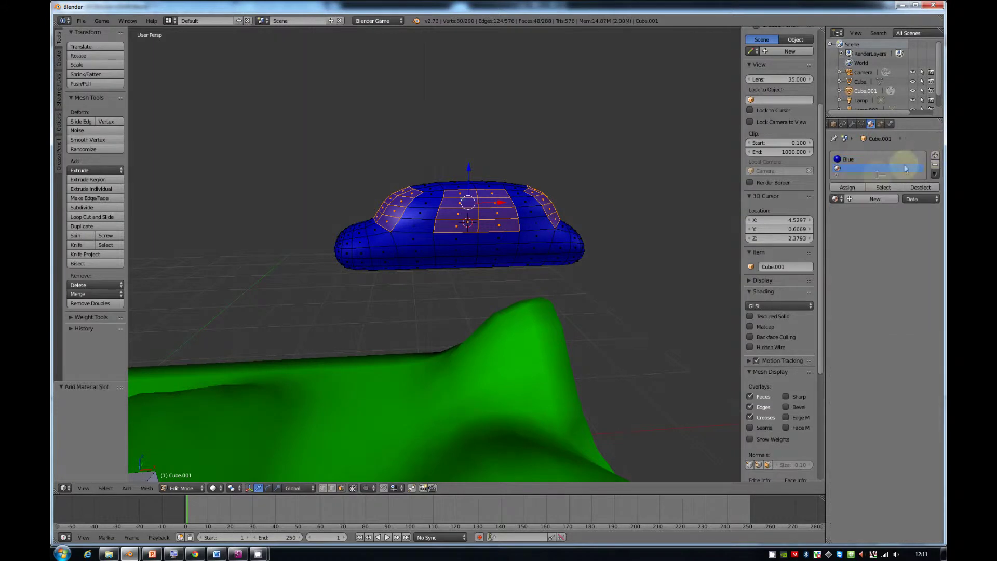
click(874, 199)
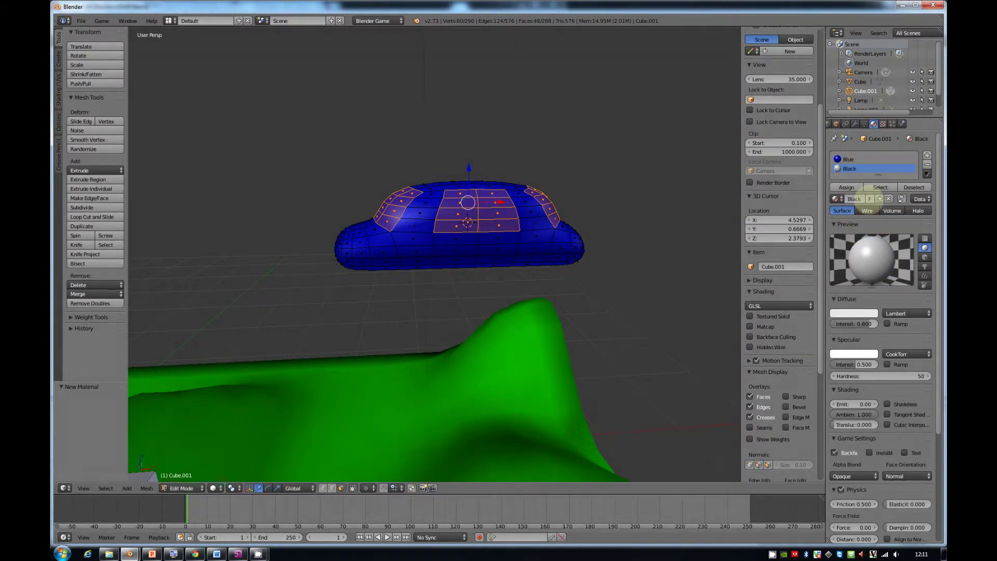
click(852, 313)
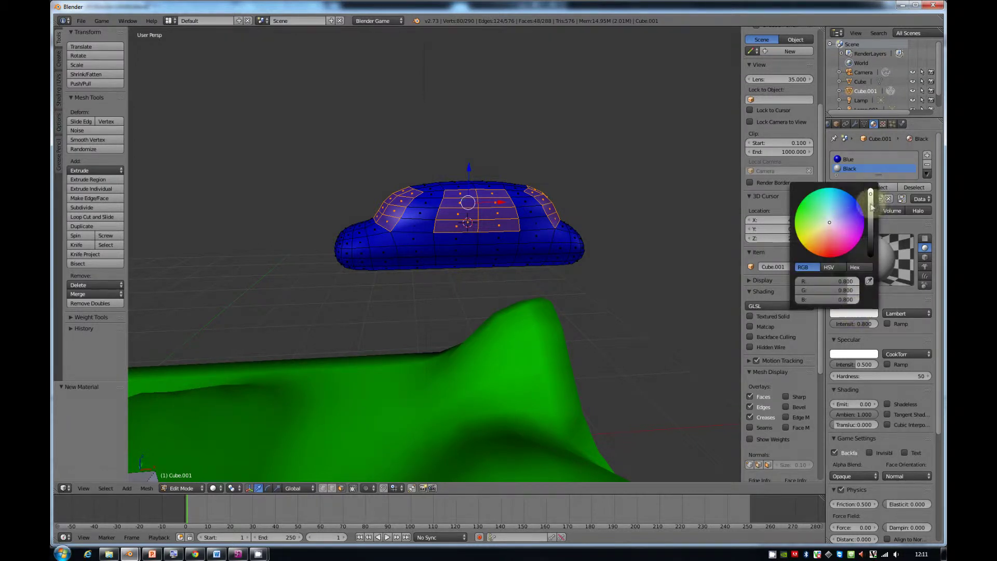
drag(872, 207, 871, 255)
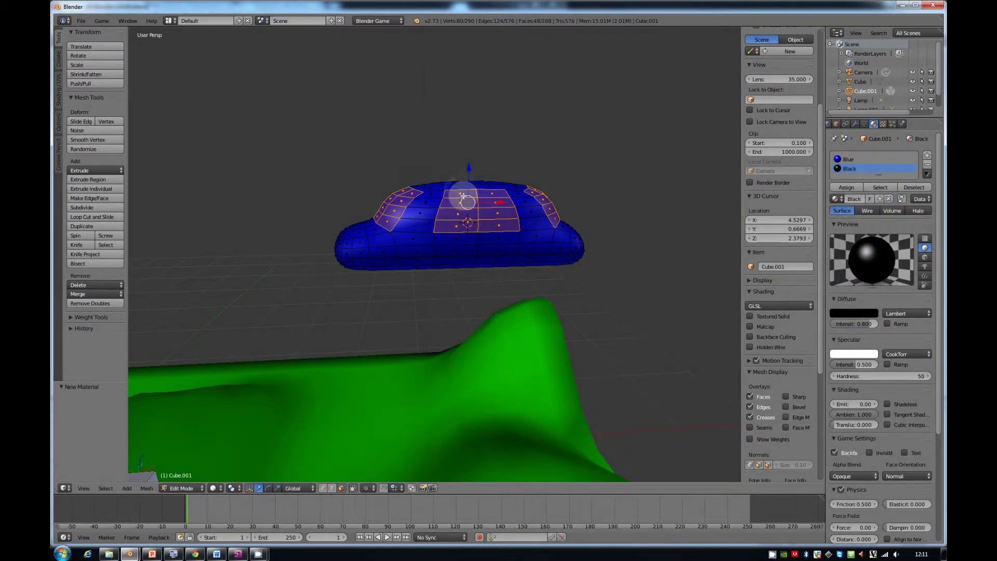
click(845, 188)
Add a 32-vertex cylinder at the car's lower edge for a wheel and assign it the Black material.
middle_drag(467, 207, 447, 196)
middle_drag(450, 272, 412, 289)
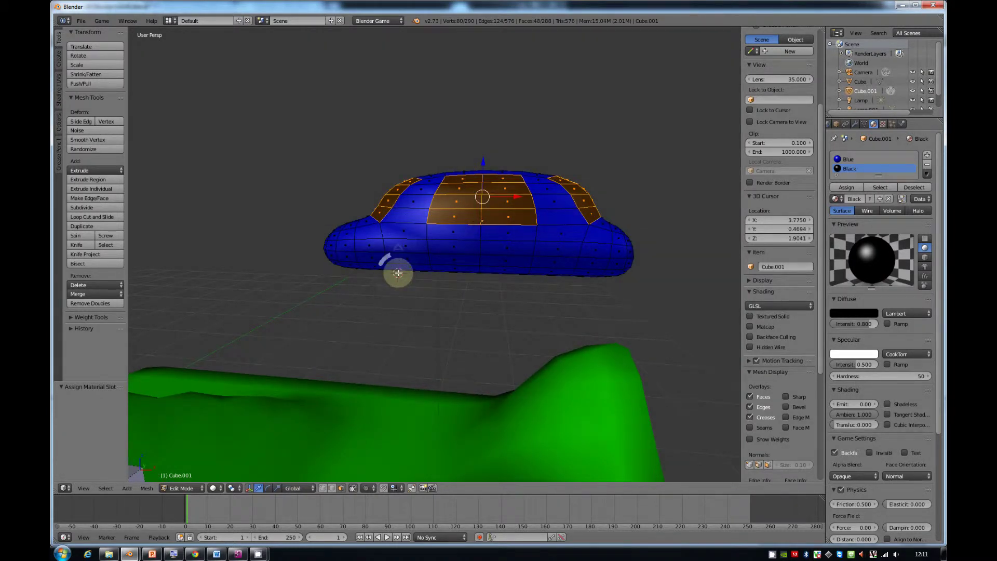
key(shift+a)
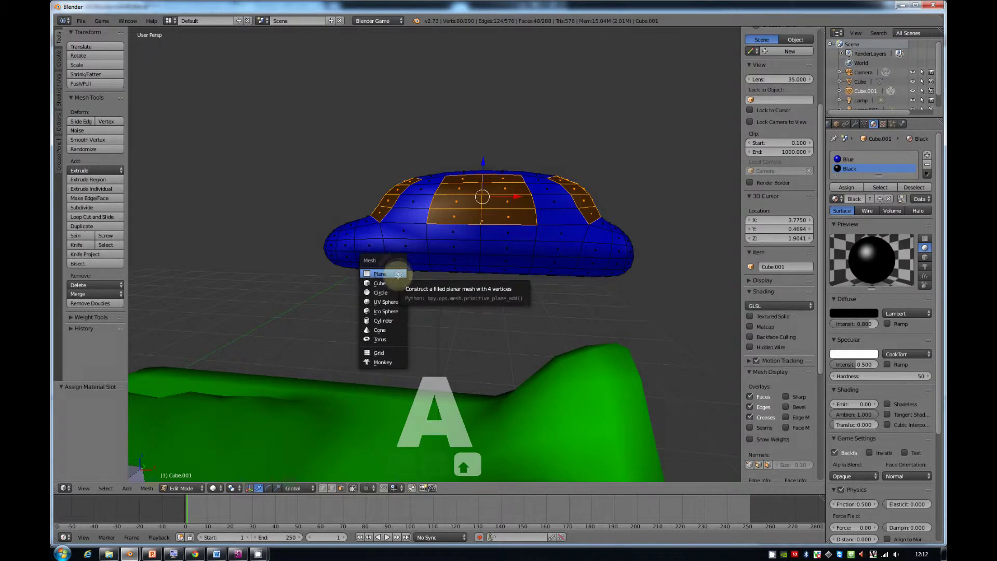
click(397, 323)
scroll(411, 301, down, 5)
mouse_move(411, 301)
middle_down()
mouse_move(407, 338)
mouse_move(401, 306)
middle_up()
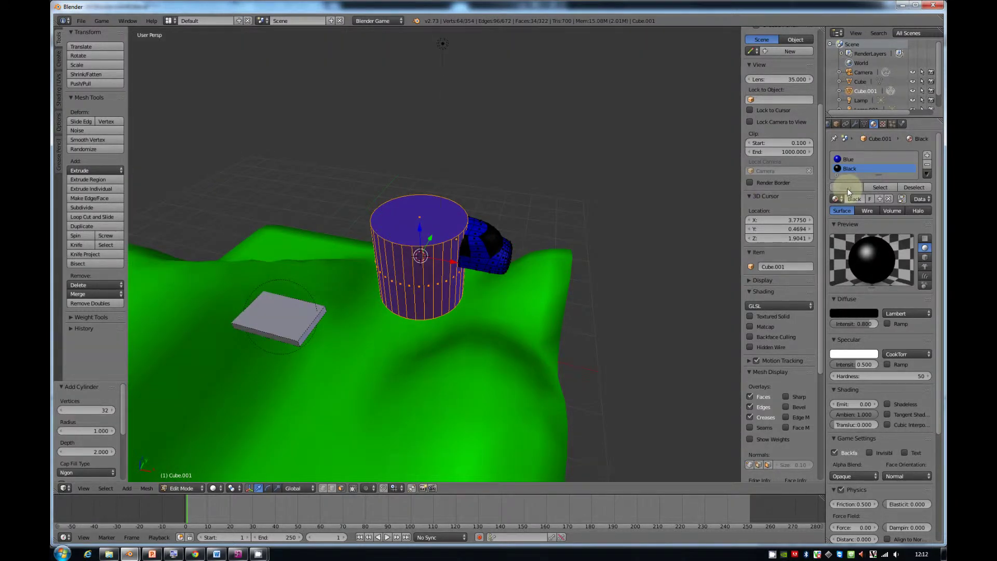
click(847, 187)
Rotate the black cylinder 90° about the global X axis.
middle_drag(607, 259, 447, 268)
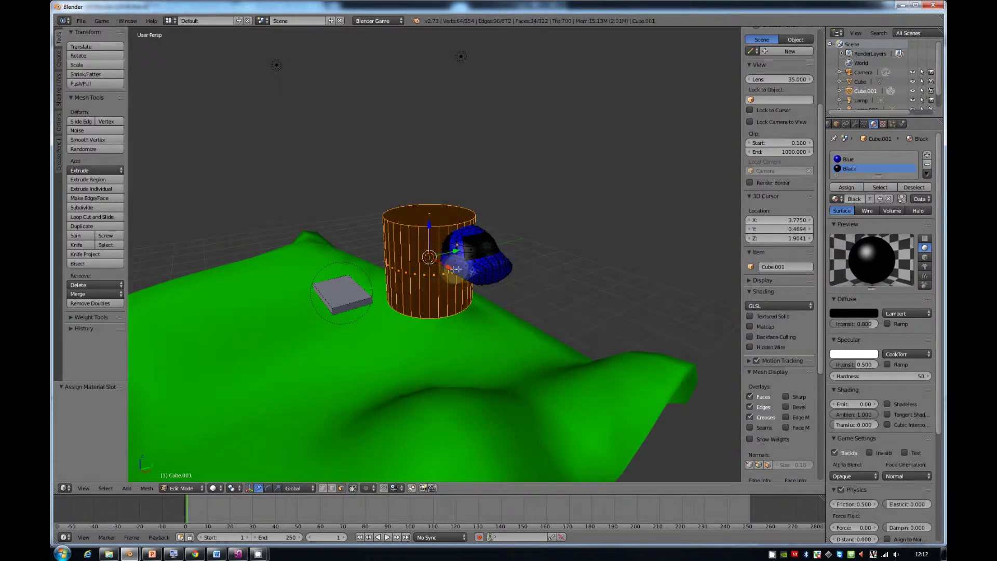
text(r90)
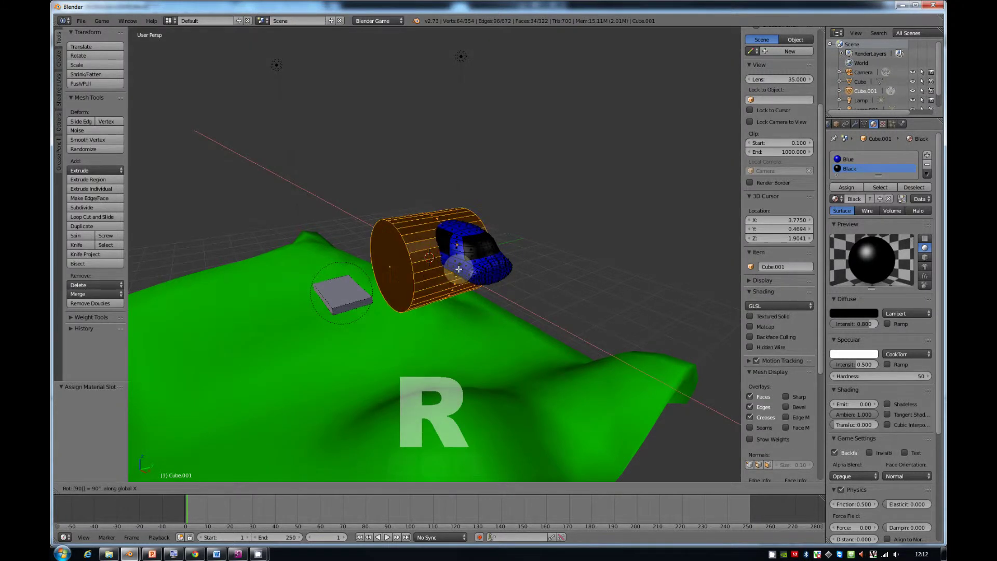
key(Return)
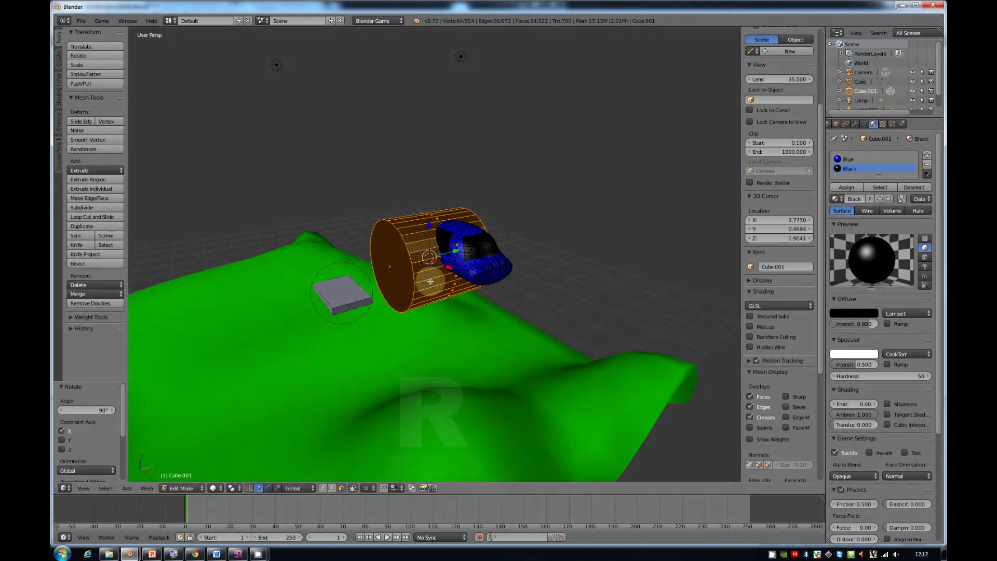
middle_drag(438, 275, 483, 275)
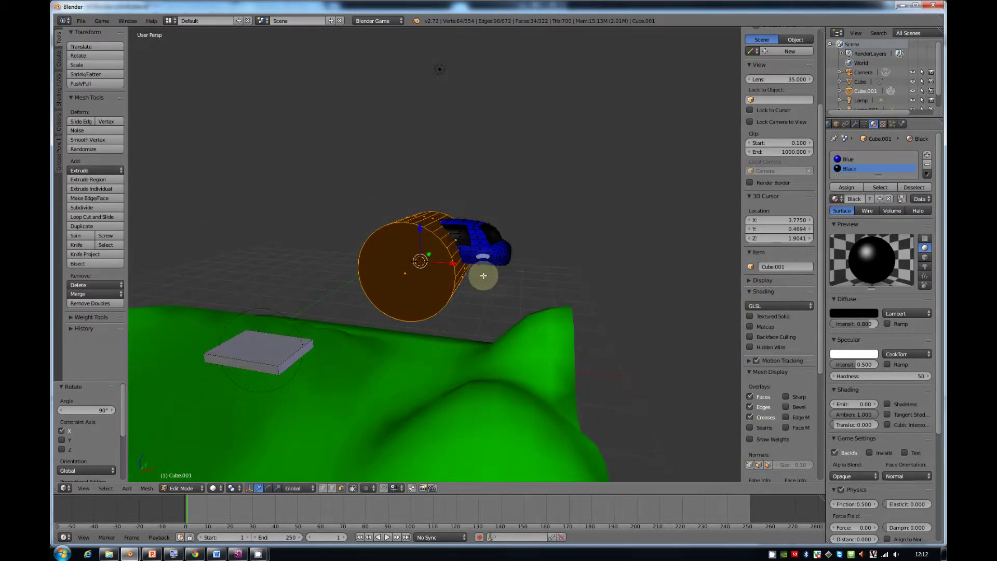
In quad view, move the cylinder about 0.87 in X and -0.97 in Y, and scale it to about 0.274.
key(ctrl+alt+q)
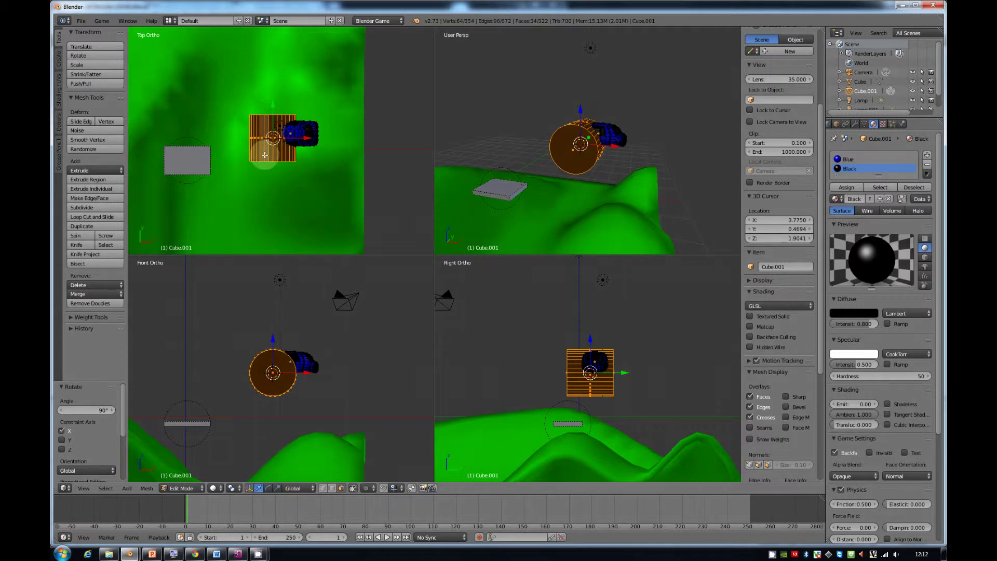
key(g)
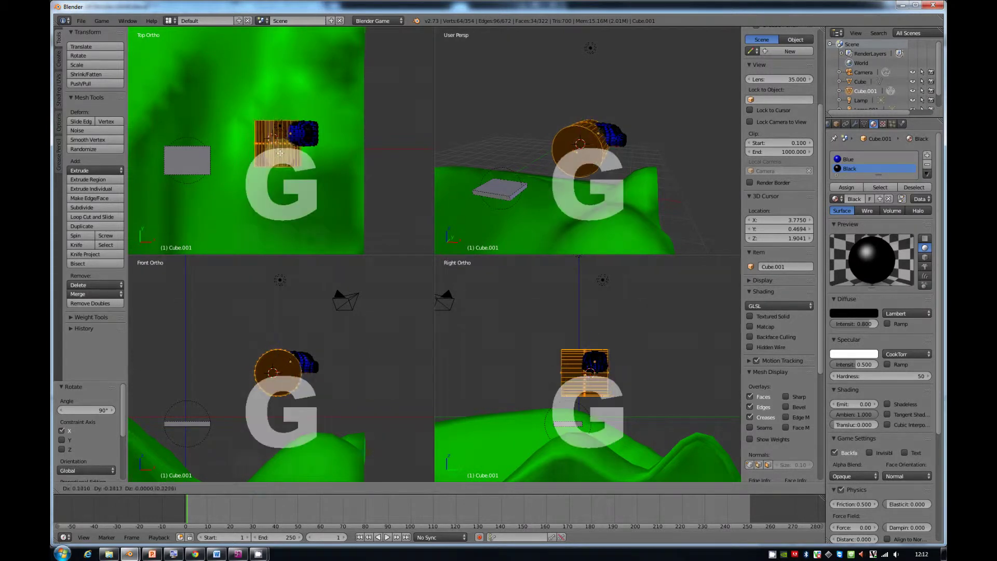
click(294, 170)
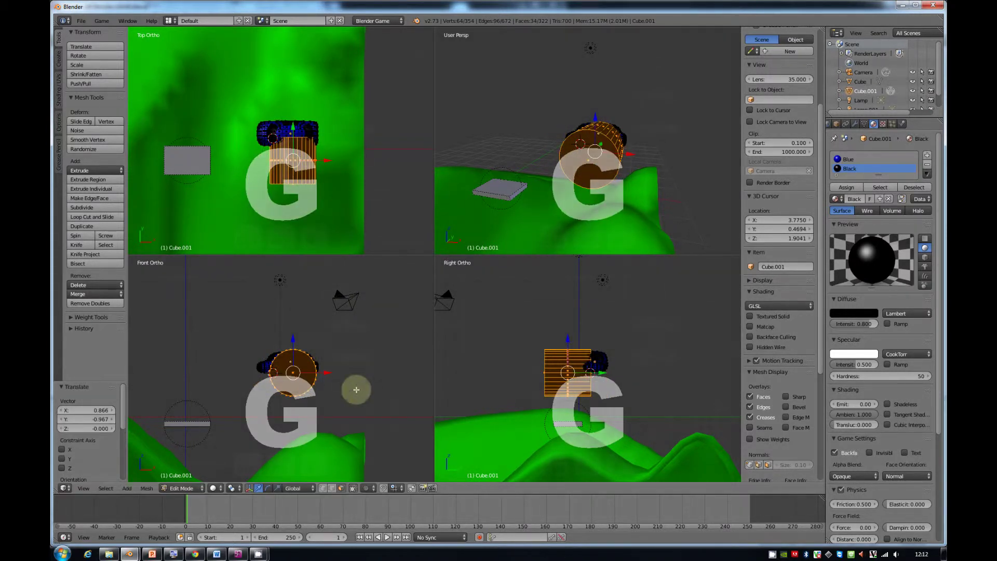
key(s)
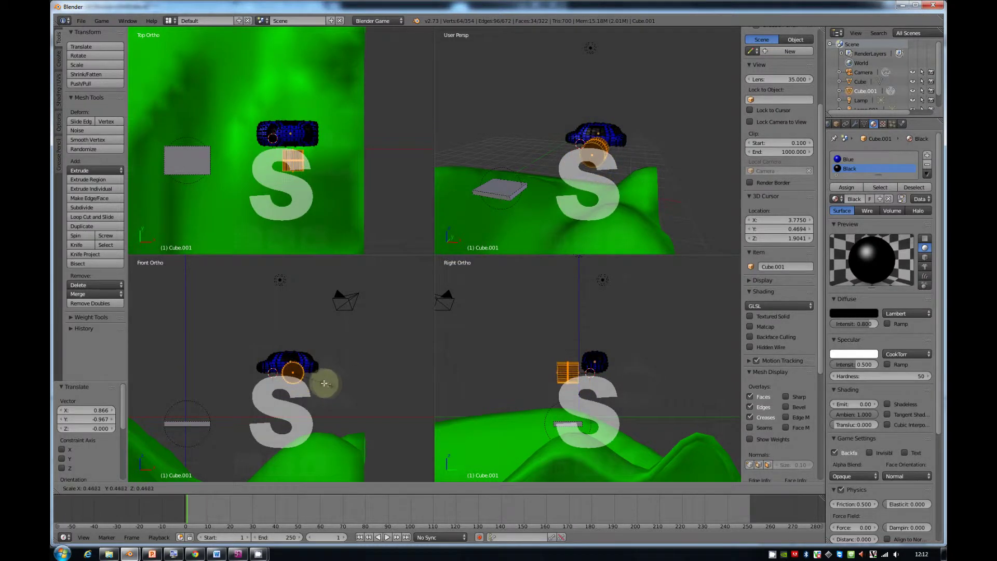
click(313, 380)
Move the wheel cylinder about -0.85 in X, then 0.73 in Y and 0.06 in Z, to the car's lower edge.
key(g)
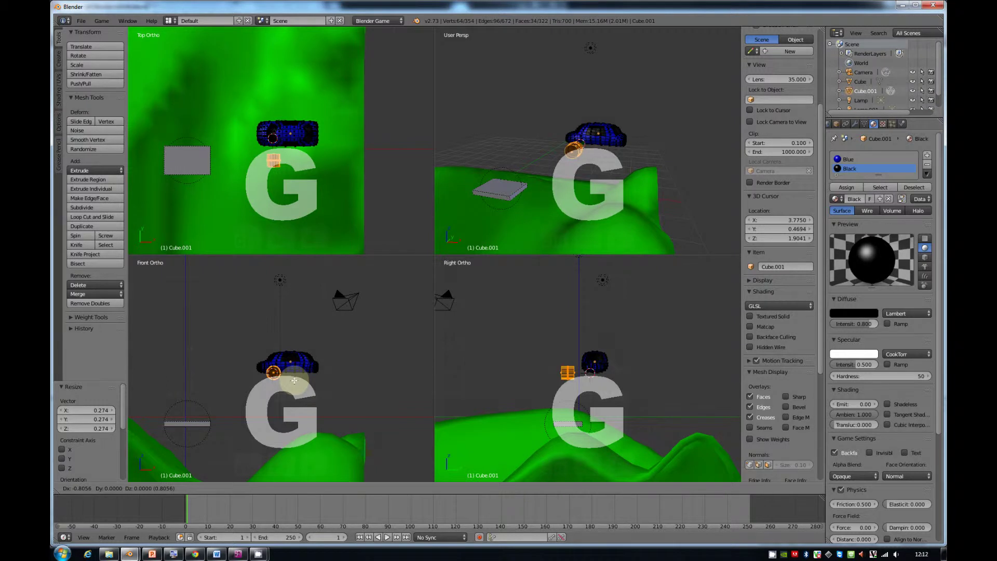
click(294, 381)
key(g)
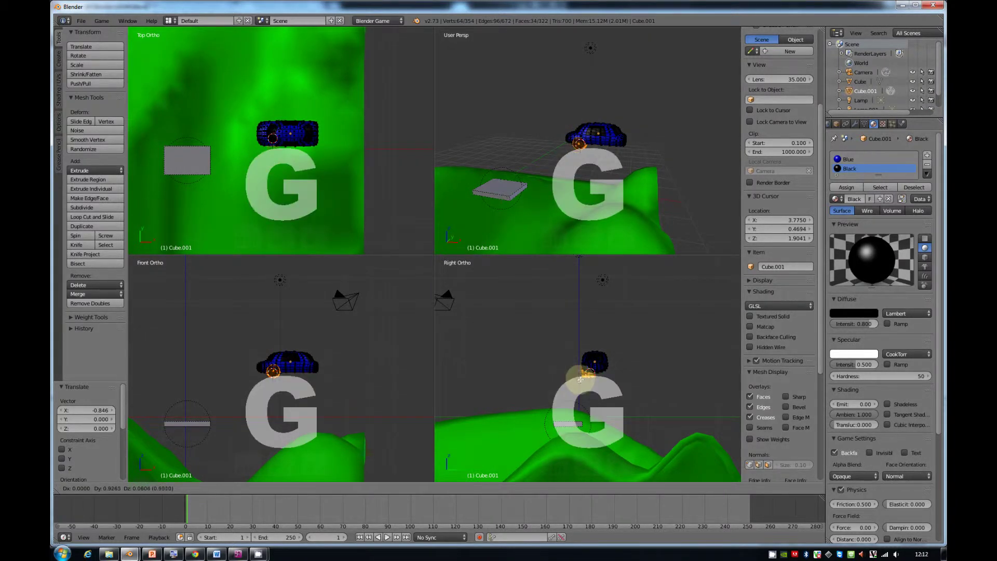
click(576, 379)
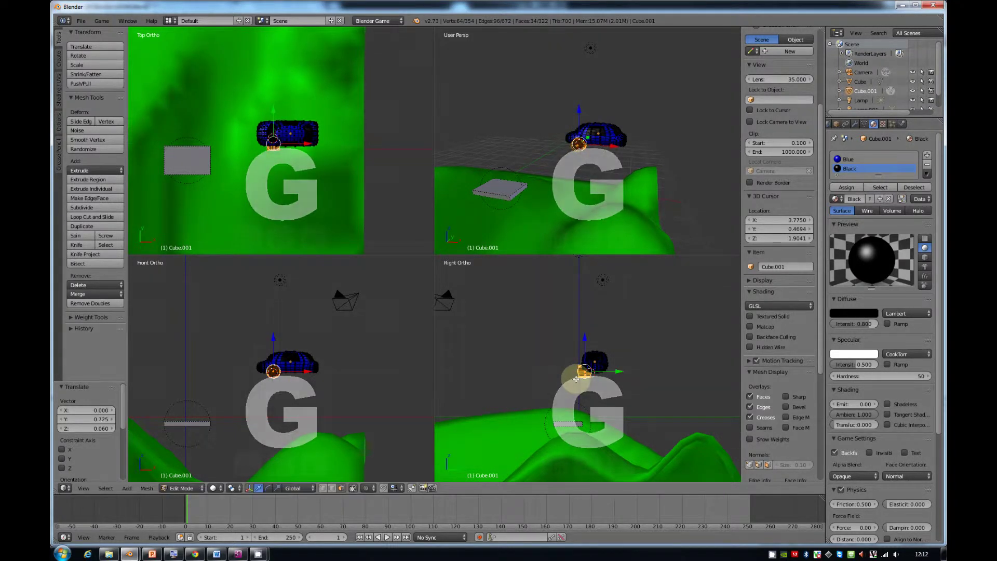
Scale the wheel cylinder to about 0.344 along Y and move it about -0.06 in X and -0.14 in Y.
scroll(577, 385, up, 5)
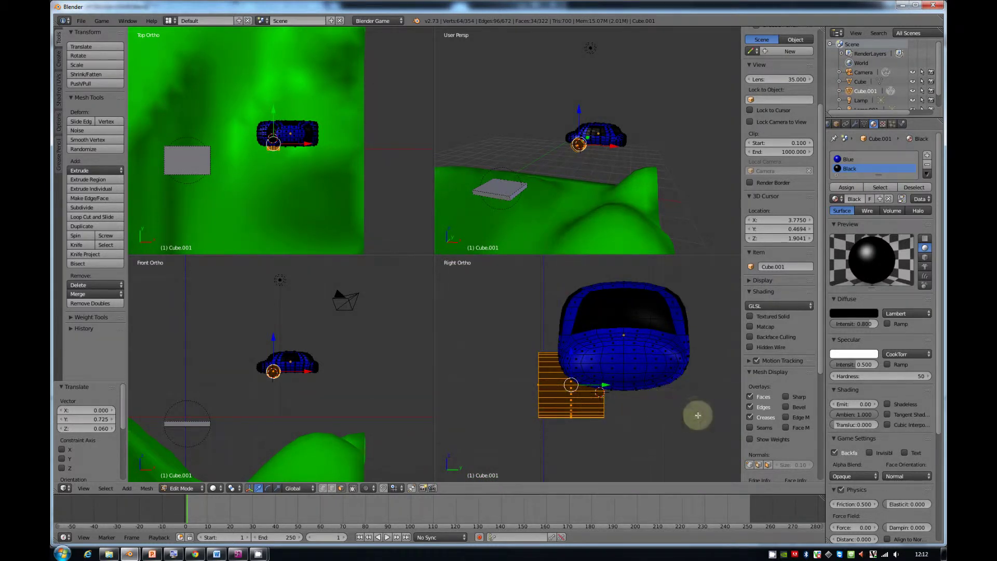
key(s)
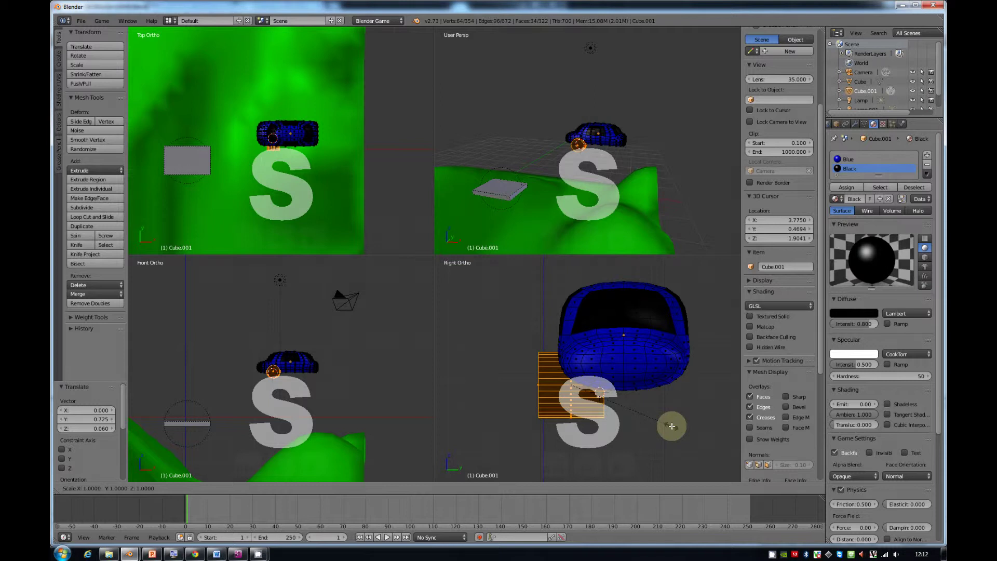
key(y)
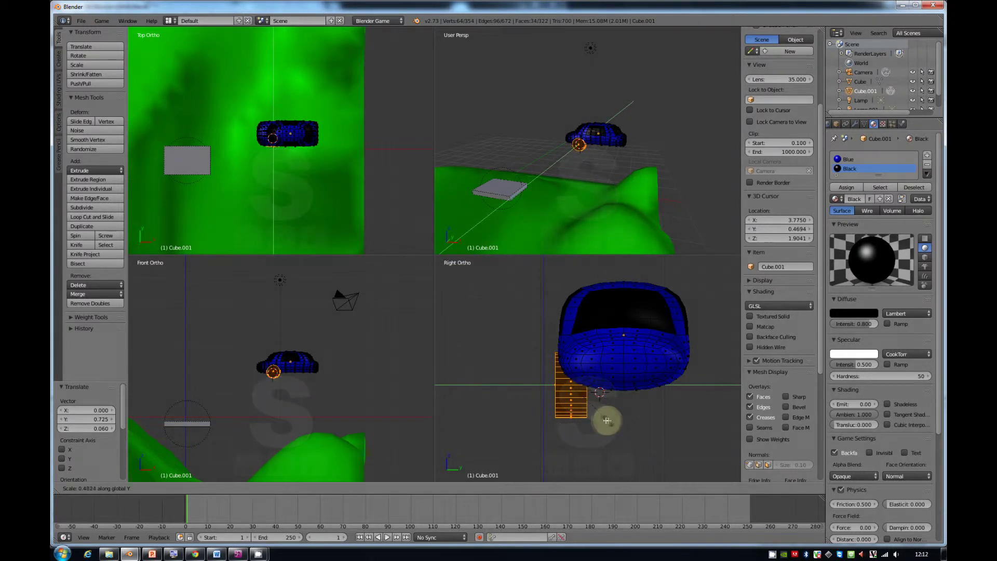
click(594, 415)
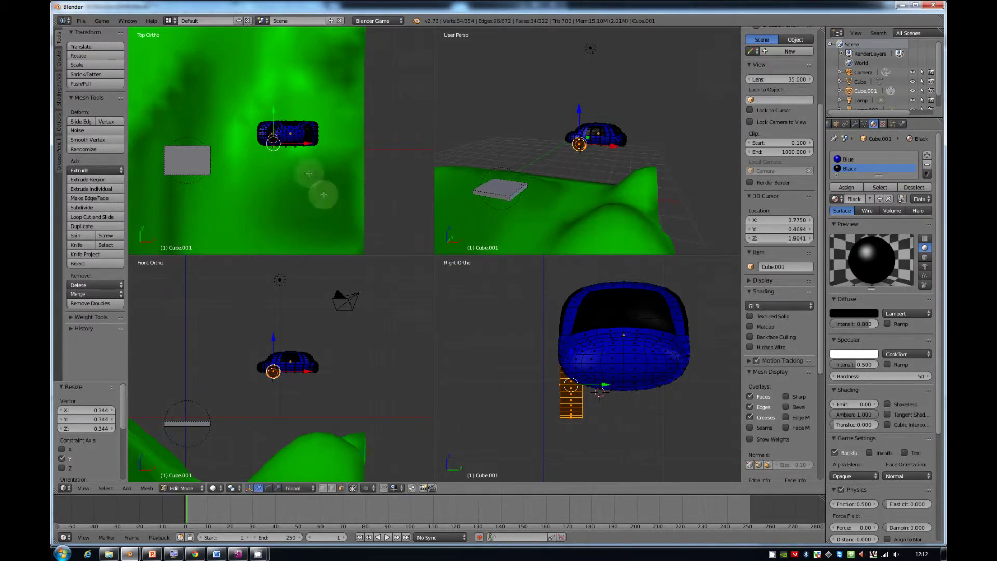
key(g)
click(291, 154)
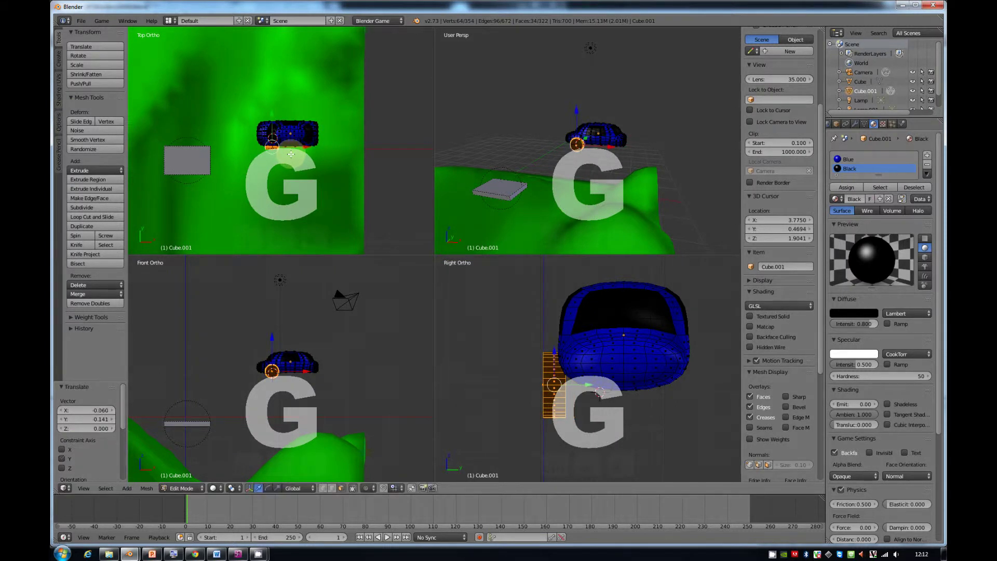
scroll(283, 159, up, 5)
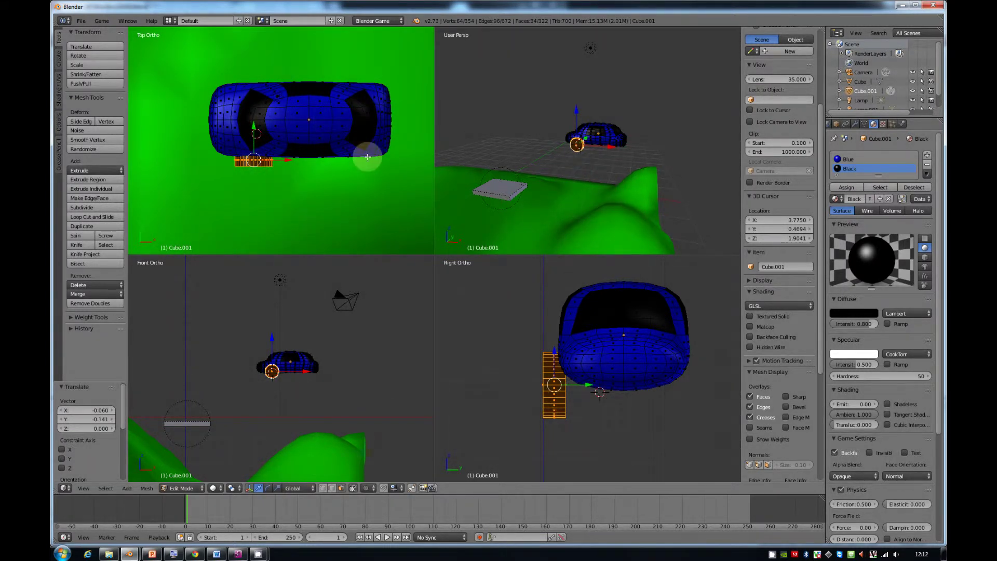
Duplicate the wheel and offset the copy about 1.464 along X, to the other end of the car.
key(shift+d)
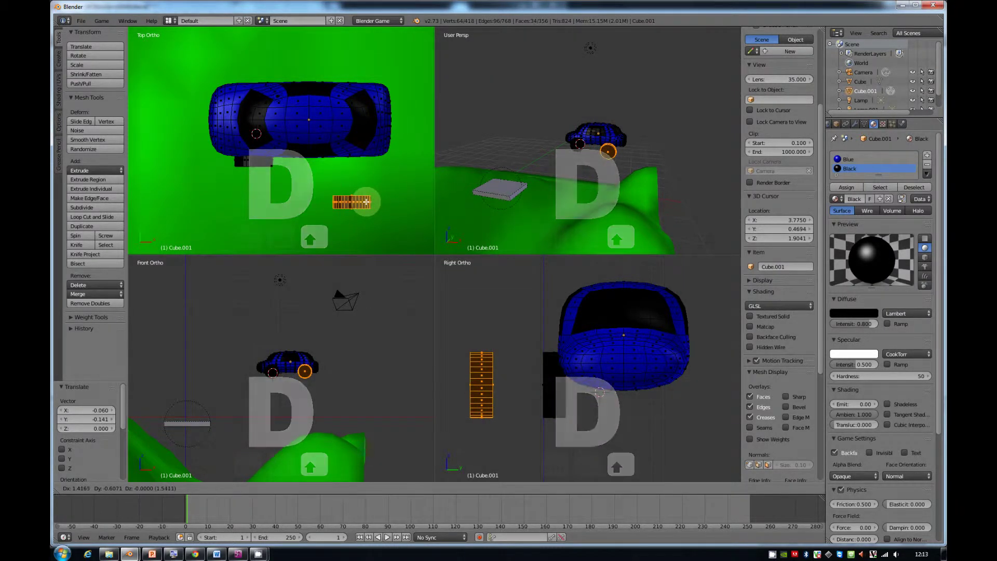
key(x)
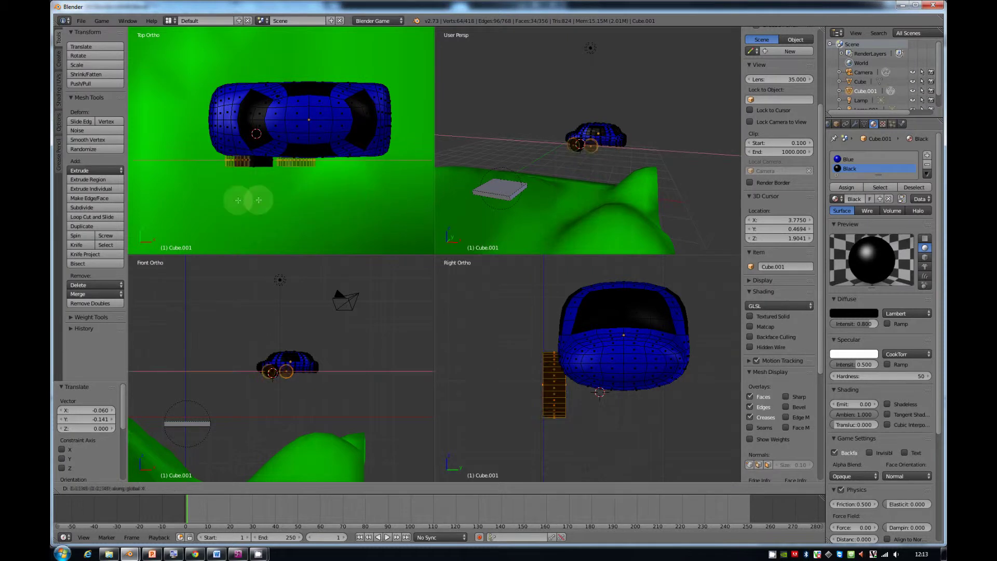
click(369, 194)
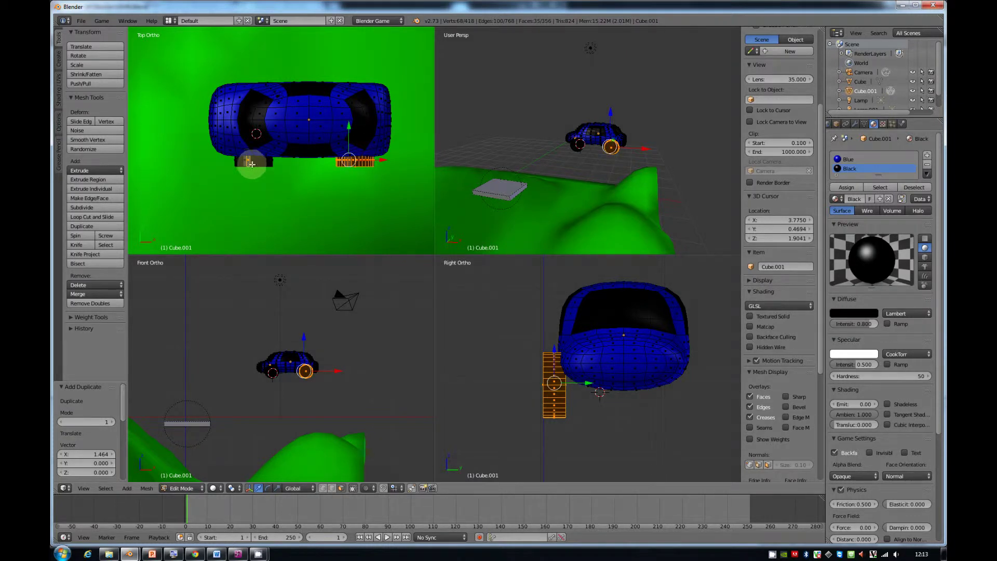
Select both wheels and duplicate them about 1.126 along Y, to the opposite side of the car.
key(l)
key(ctrl+l)
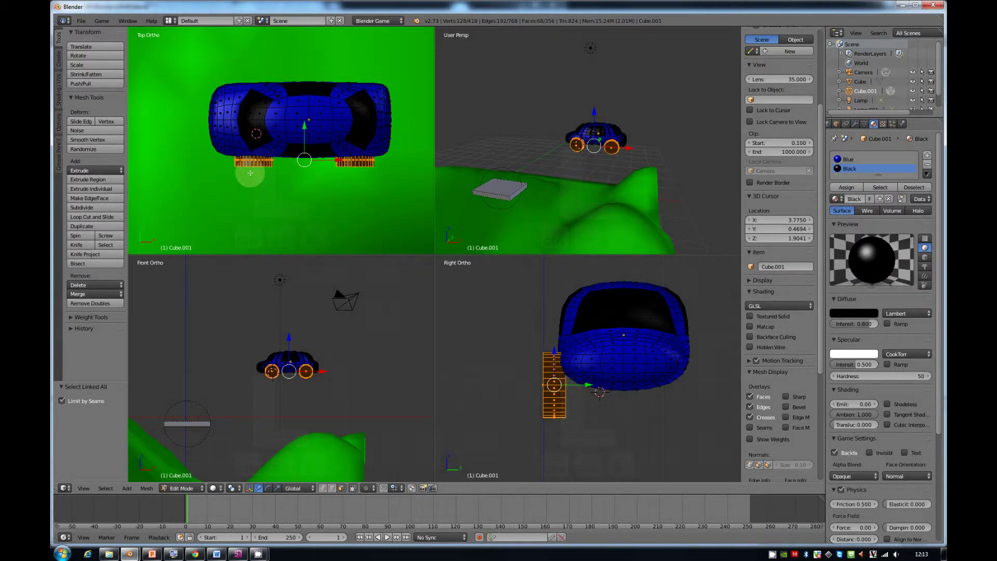
key(shift+d)
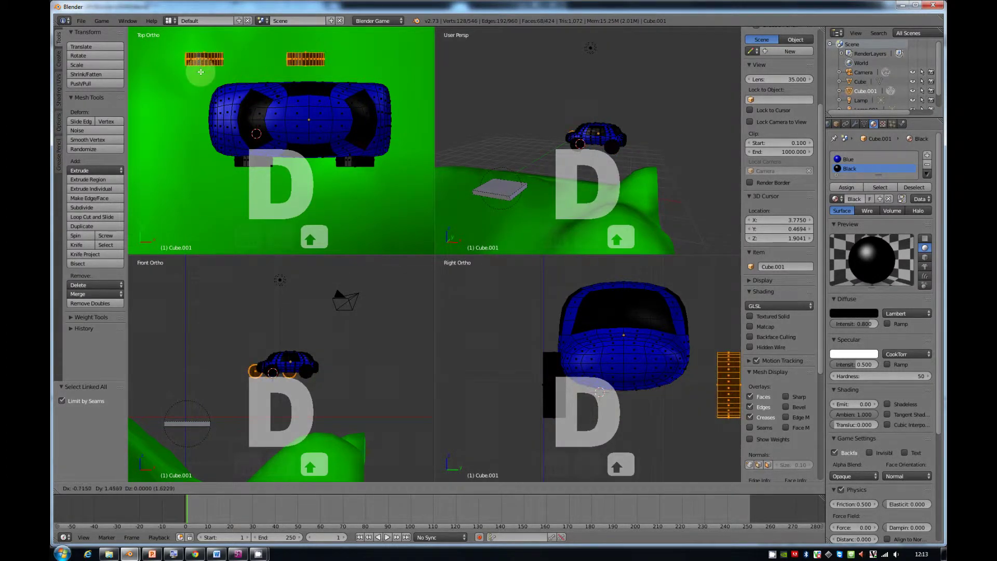
key(y)
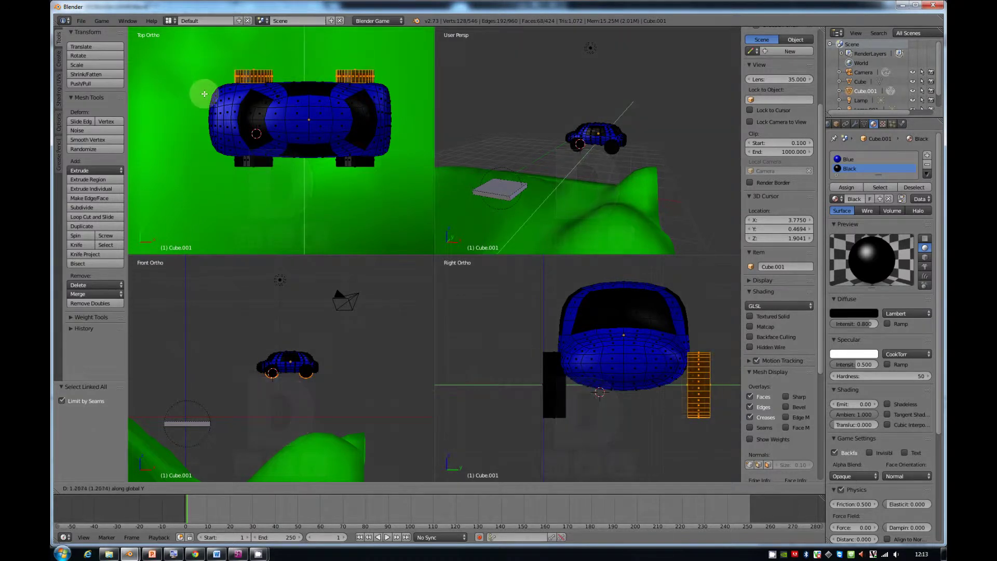
click(205, 94)
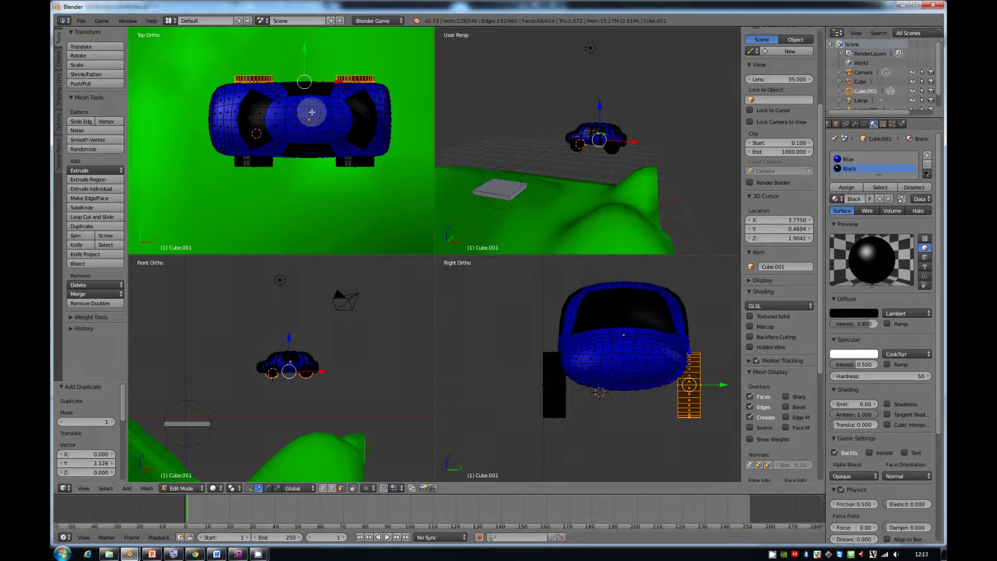
Create a yellow material named Headlights and assign it to two faces, one on each side of the car's front.
key(ctrl+alt+q)
scroll(441, 255, up, 2)
middle_drag(440, 255, 472, 254)
scroll(457, 282, up, 8)
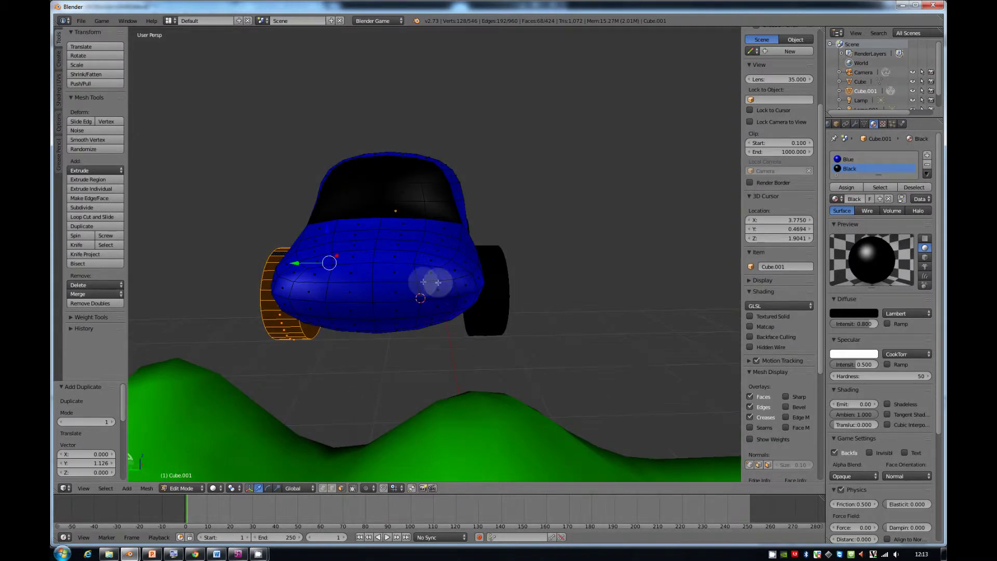
click(433, 292)
shift+click(308, 290)
shift+click(337, 294)
shift+click(314, 294)
click(927, 155)
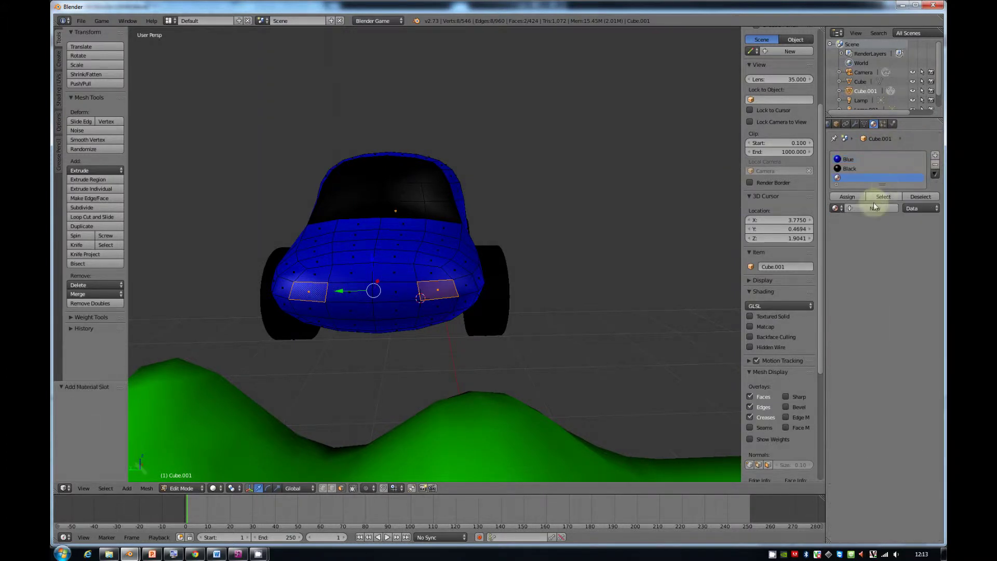
click(864, 208)
click(851, 323)
click(800, 253)
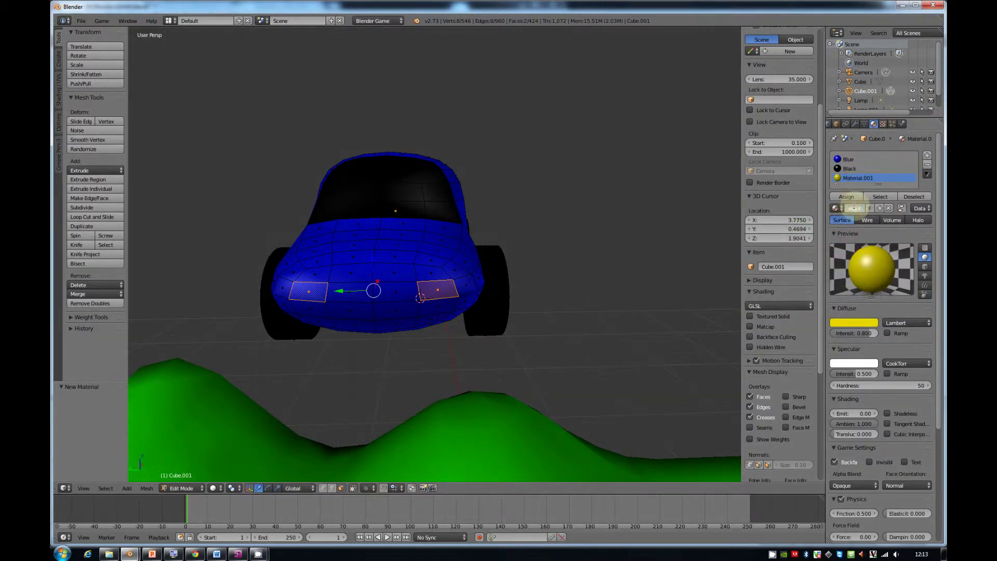
click(837, 199)
Return to Object Mode with Material viewport shading and test-run the game.
middle_drag(657, 240, 386, 275)
scroll(344, 284, down, 6)
key(Tab)
scroll(385, 276, down, 5)
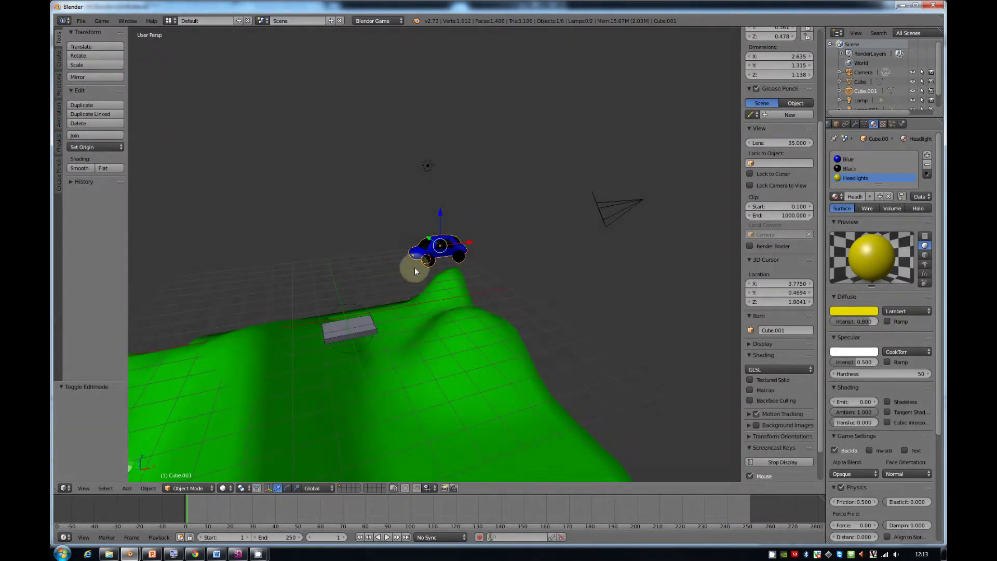
click(222, 488)
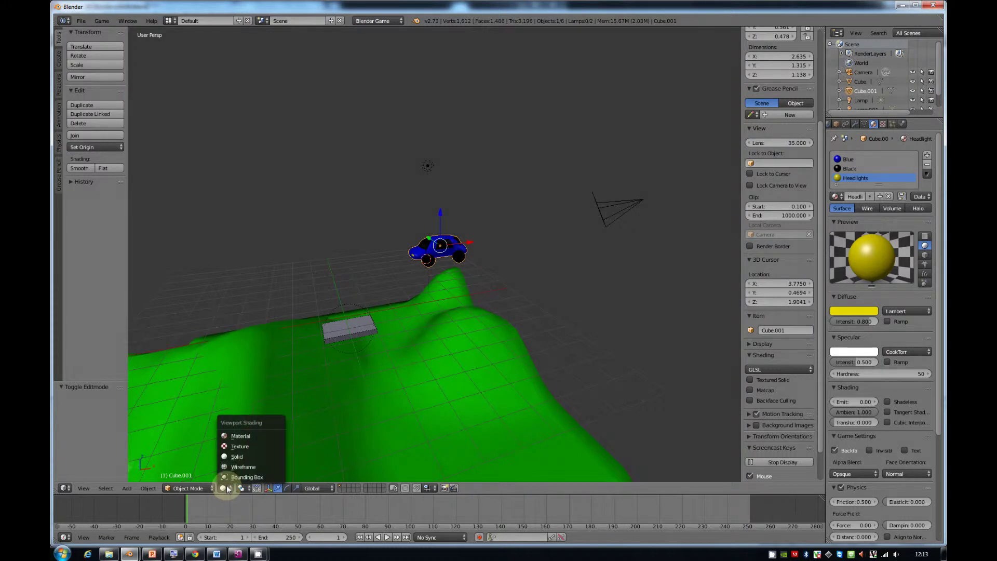
click(243, 445)
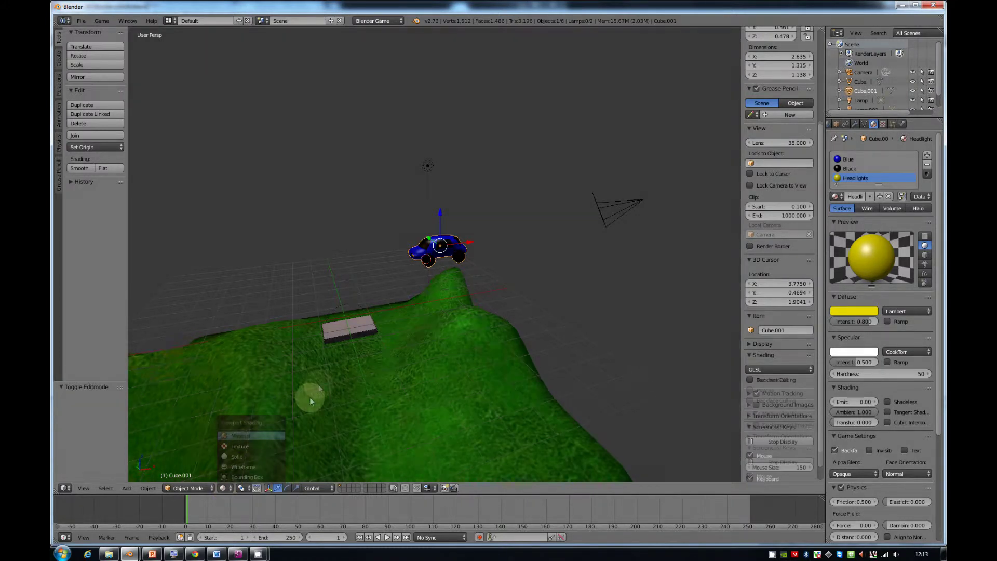
key(p)
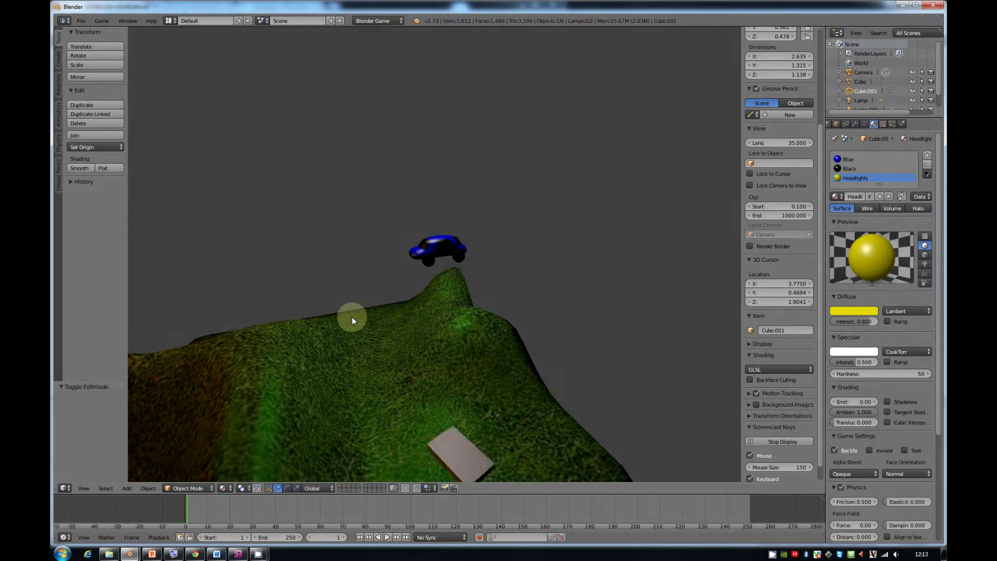
key(Escape)
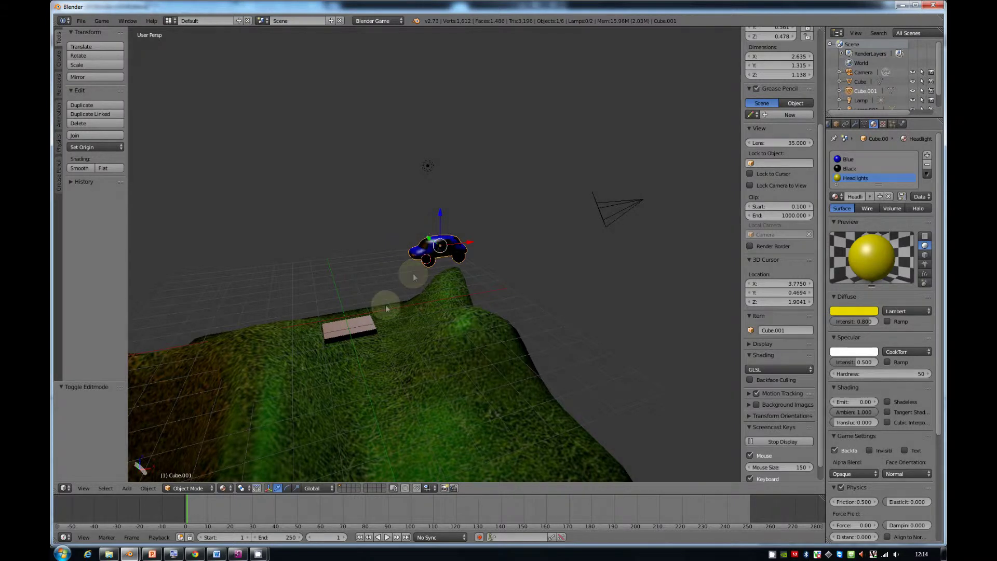
Parent the car to the flat box on the terrain as Object and test-run the game.
shift+right_click(358, 325)
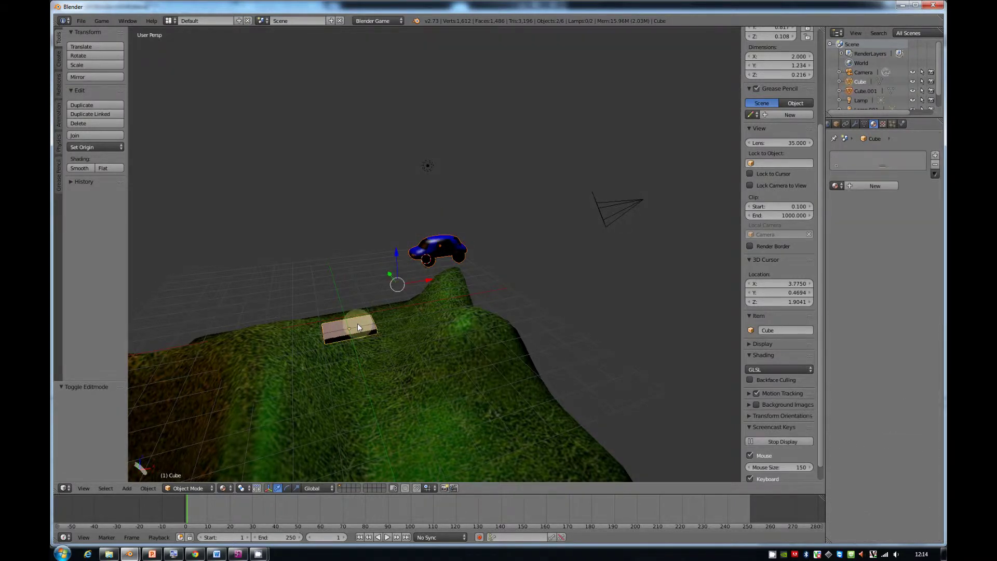
key(ctrl+p)
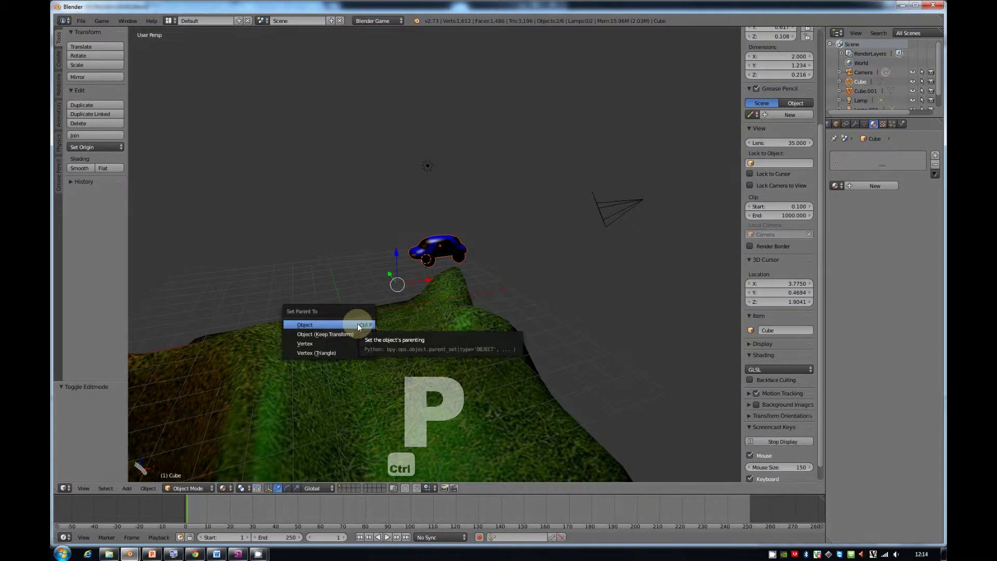
click(356, 324)
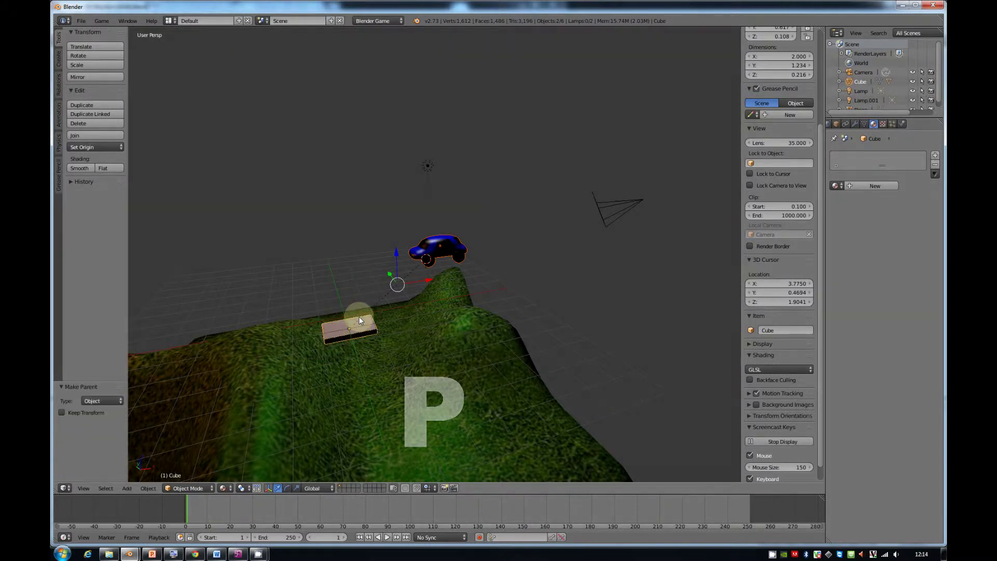
key(p)
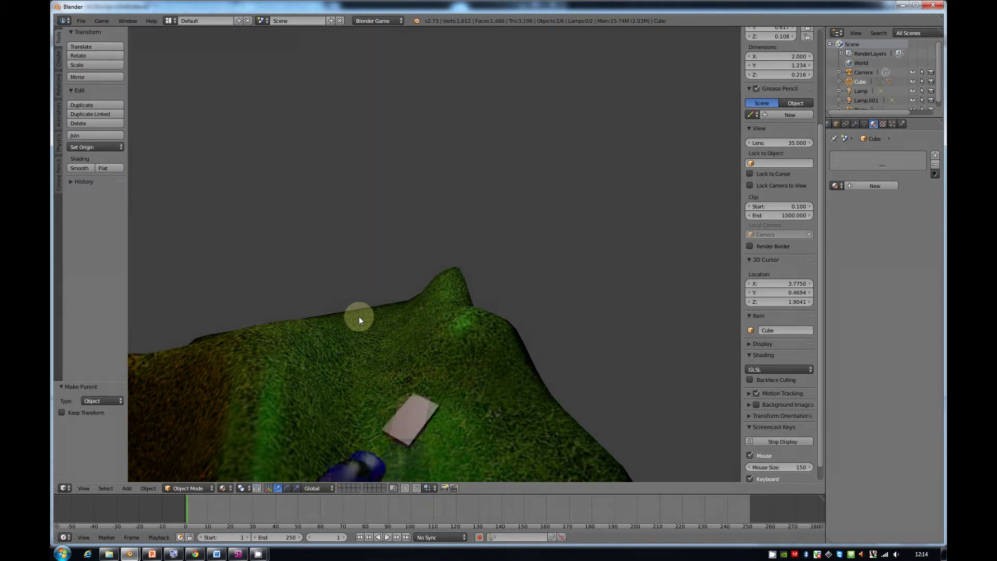
key(Escape)
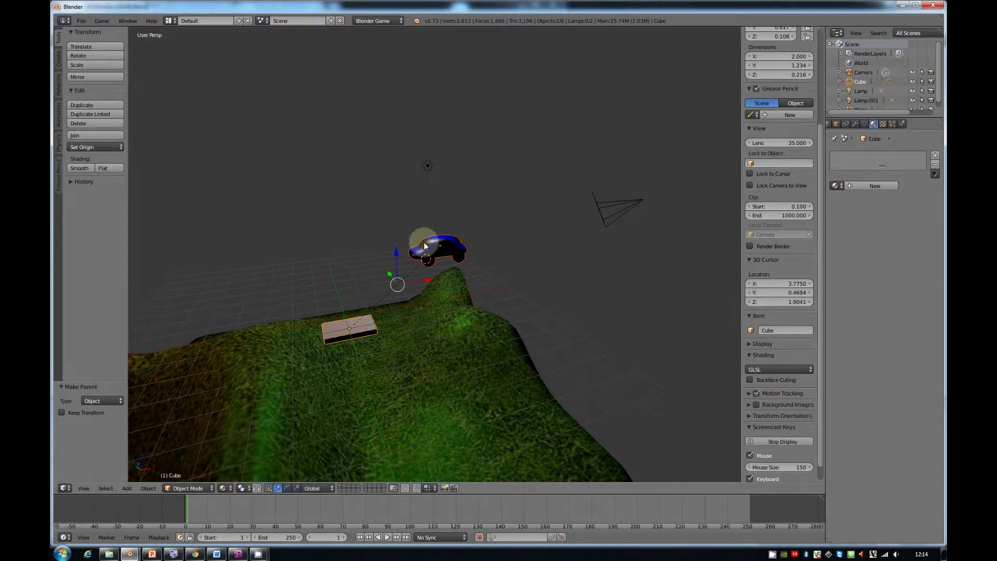
In quad view, move the car onto the flat box, about -4.302 in X and -1.086 in Y, then -0.125 in X and -2.046 in Z.
right_click(437, 250)
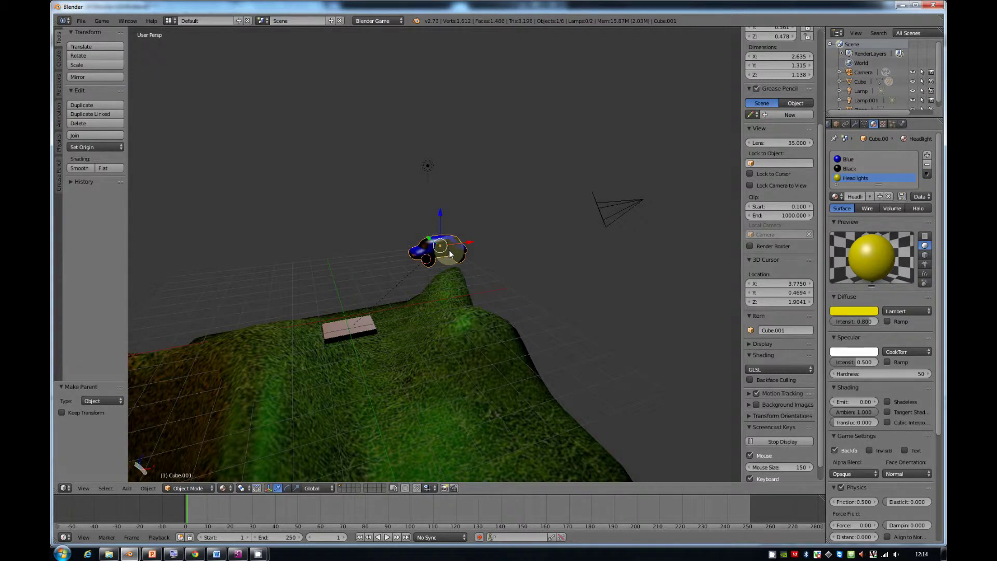
key(ctrl+alt+q)
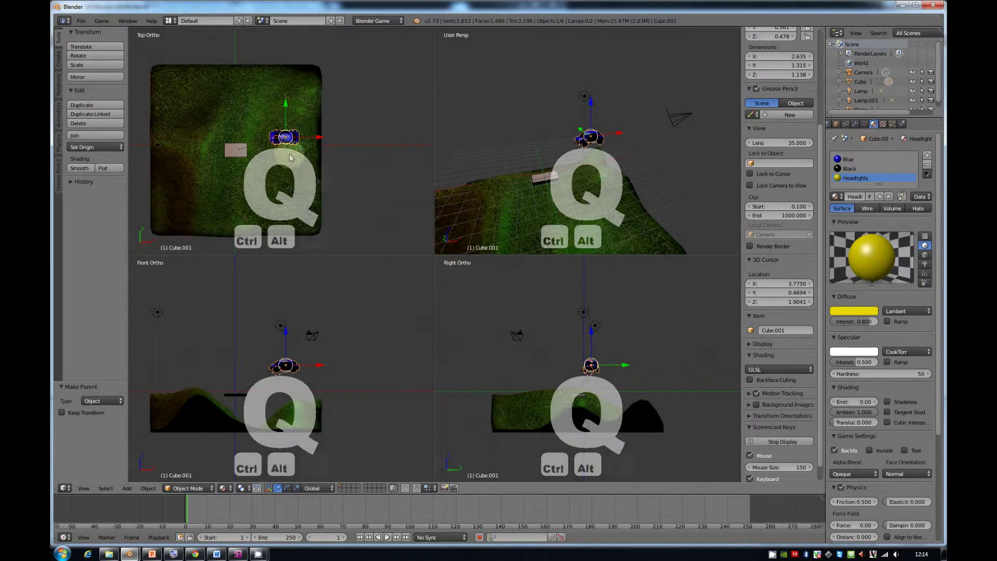
key(g)
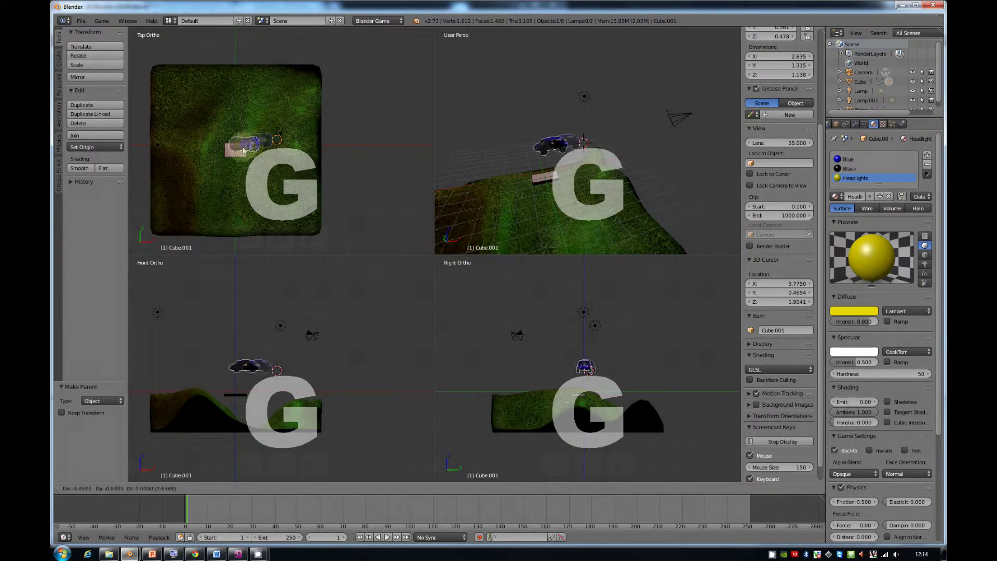
click(240, 151)
key(g)
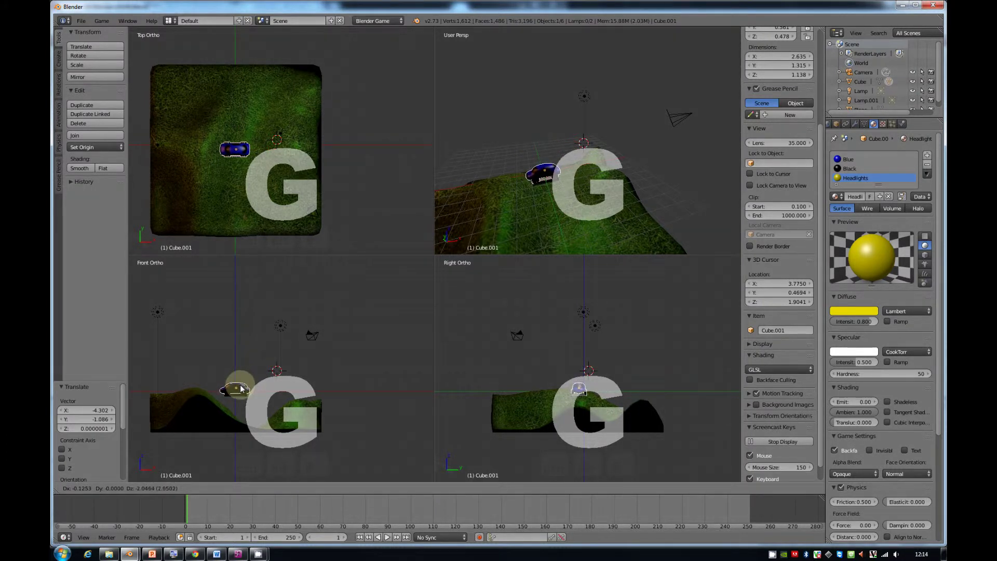
click(240, 388)
Scale the car to about 0.747 and move it about 0.067 in X and -0.084 in Z to fit the flat box.
scroll(267, 364, up, 2)
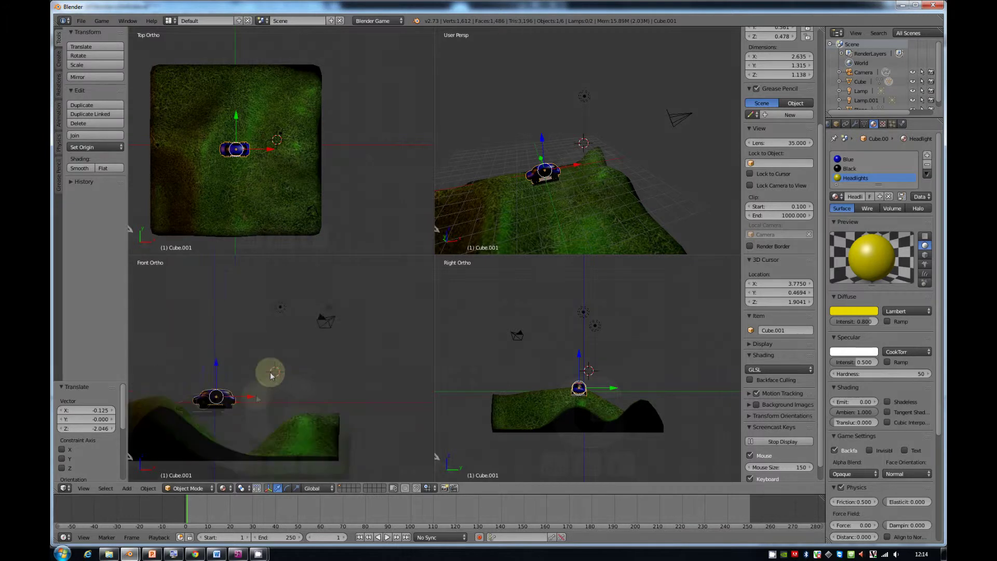
scroll(270, 375, up, 2)
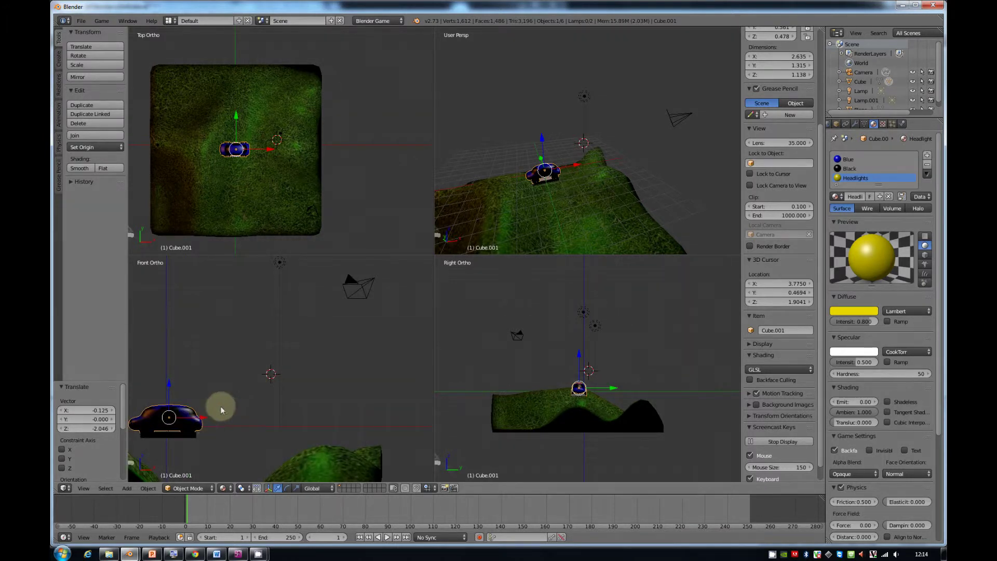
key(s)
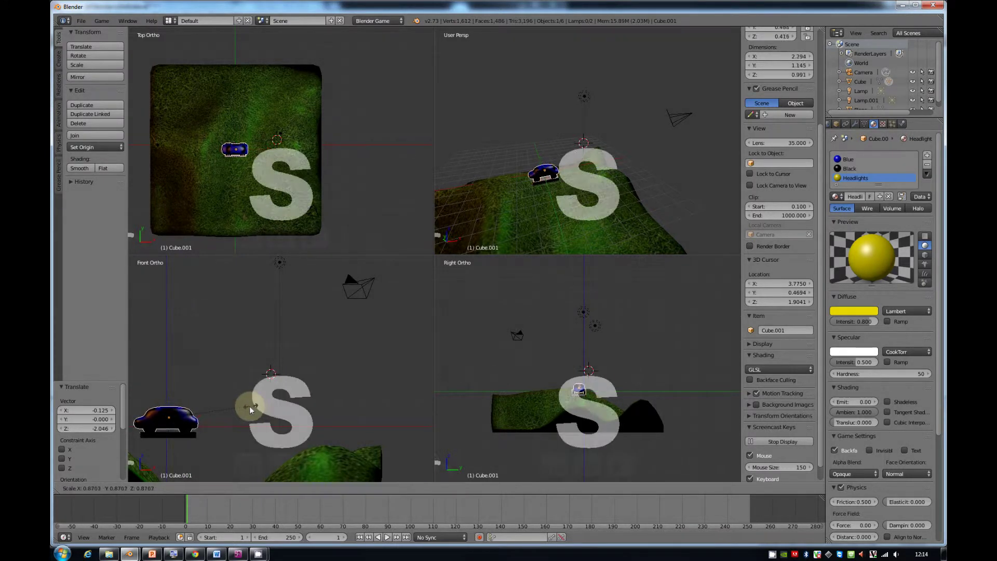
click(240, 414)
key(g)
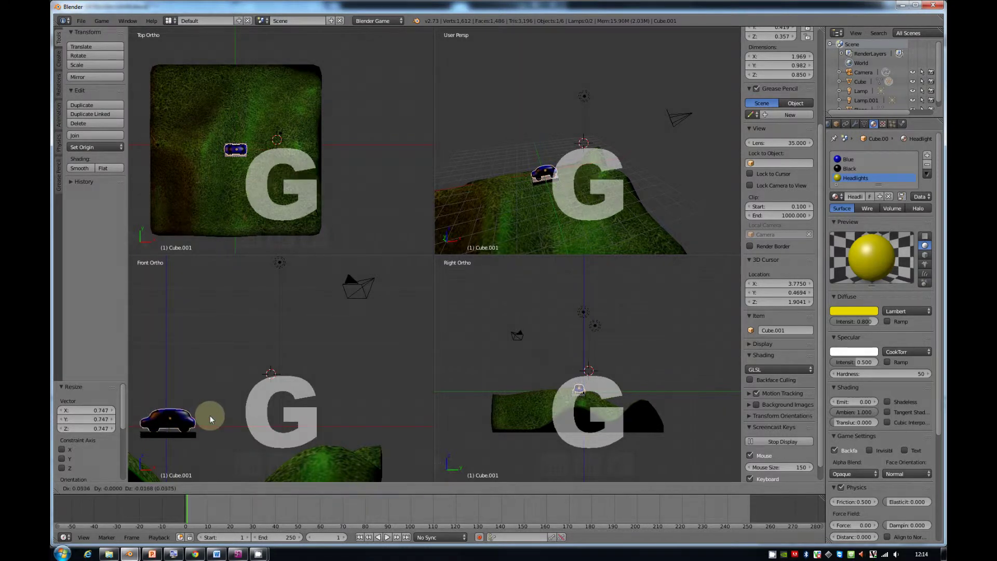
click(145, 428)
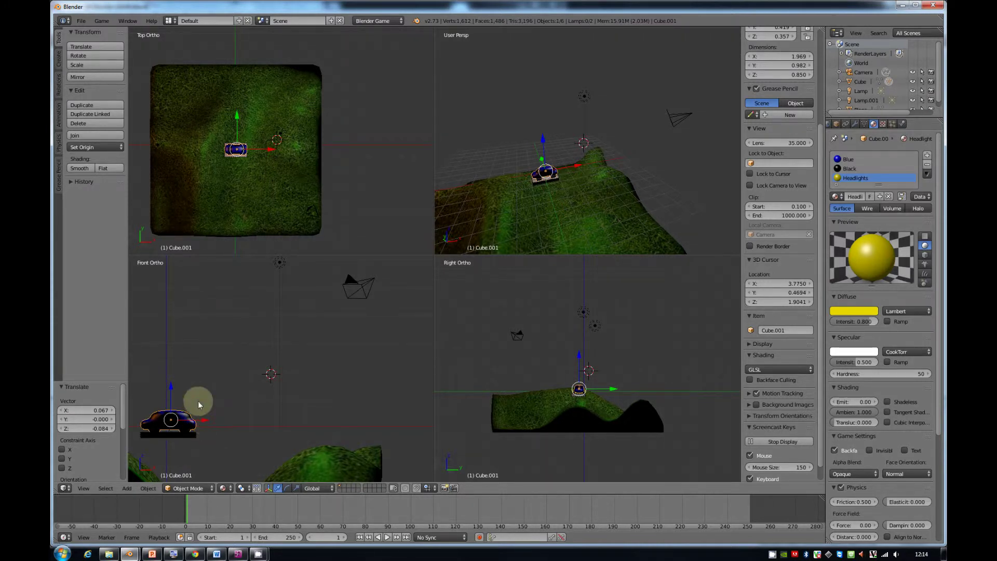
Rotate the car 180° about the global Z axis and shift it about -0.201 in X and 0.034 in Z.
key(z)
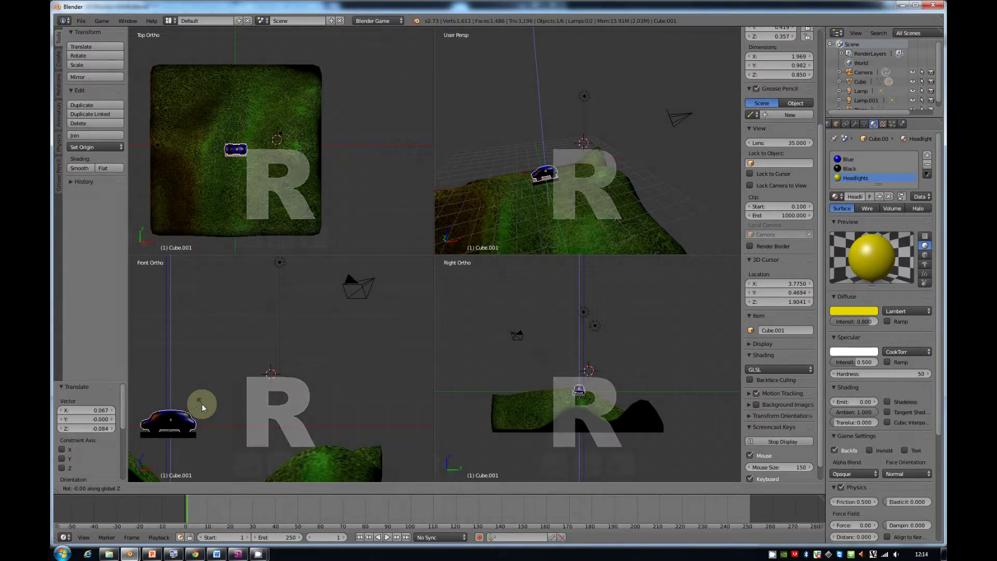
text(180)
key(Return)
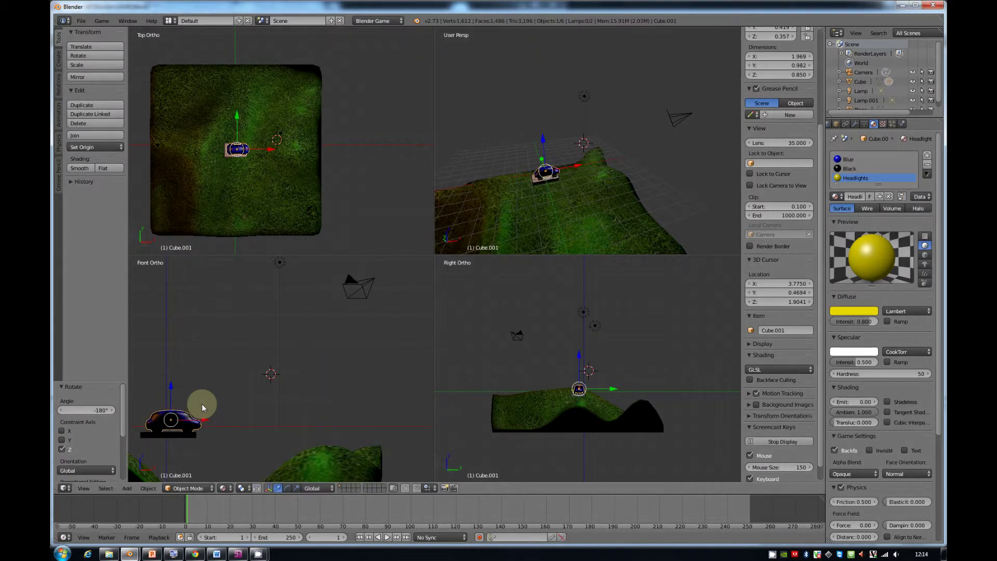
key(g)
click(196, 403)
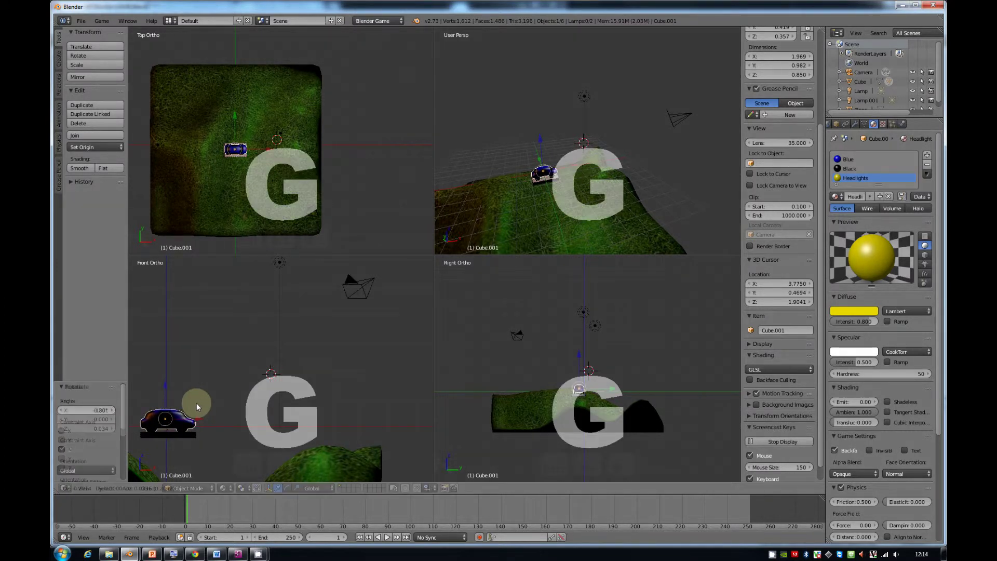
Leave quad view and test-run the game to check how the car drives with the flat box.
key(ctrl+alt+q)
middle_drag(409, 329, 391, 317)
key(p)
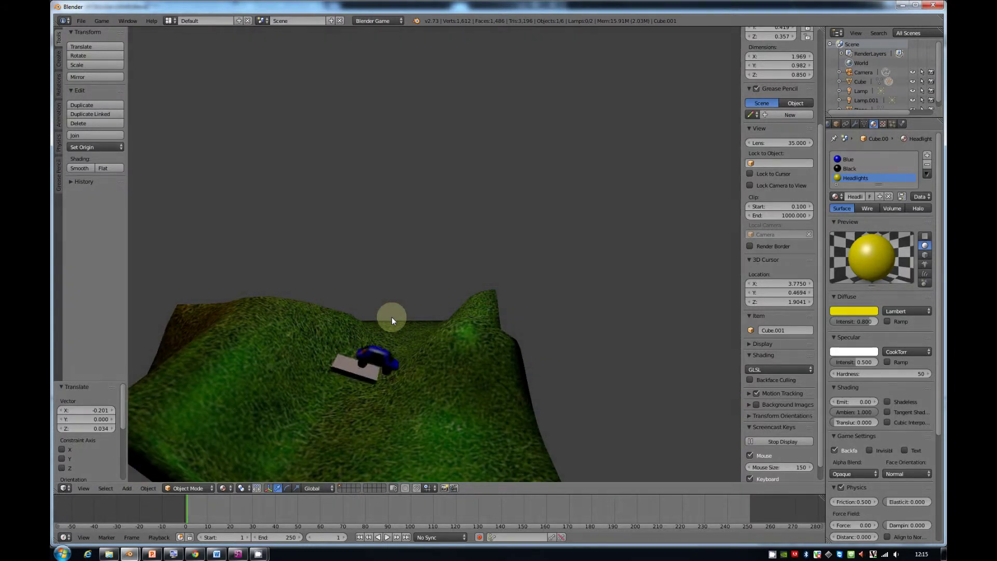
key(Escape)
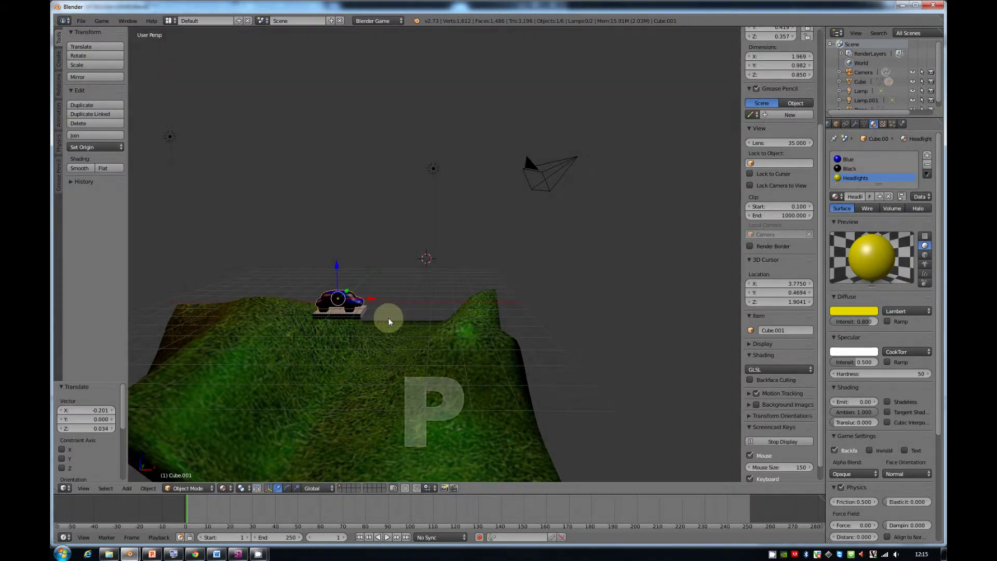
key(p)
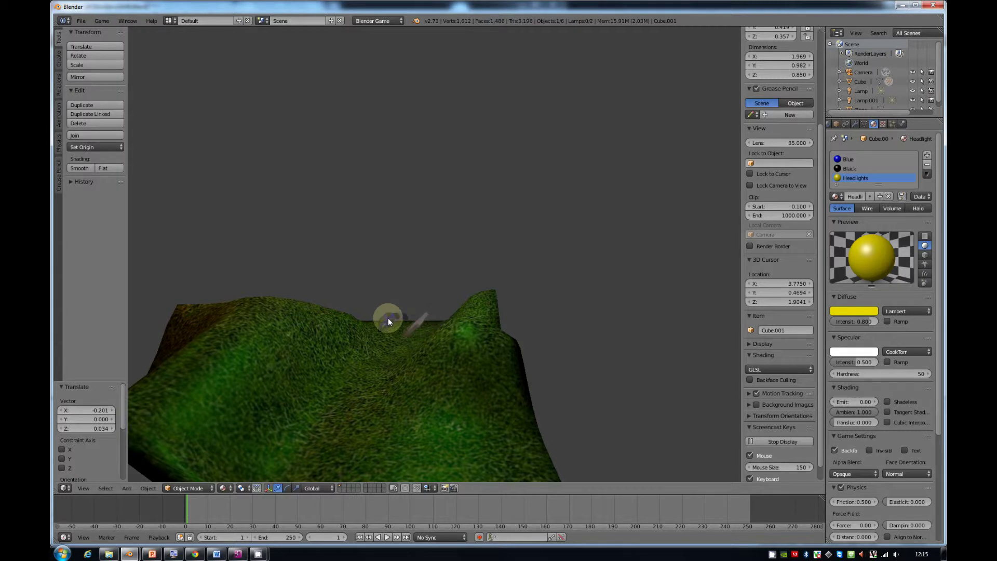
Set the car's physics type to No Collision and test-run the game with the flat box.
key(Escape)
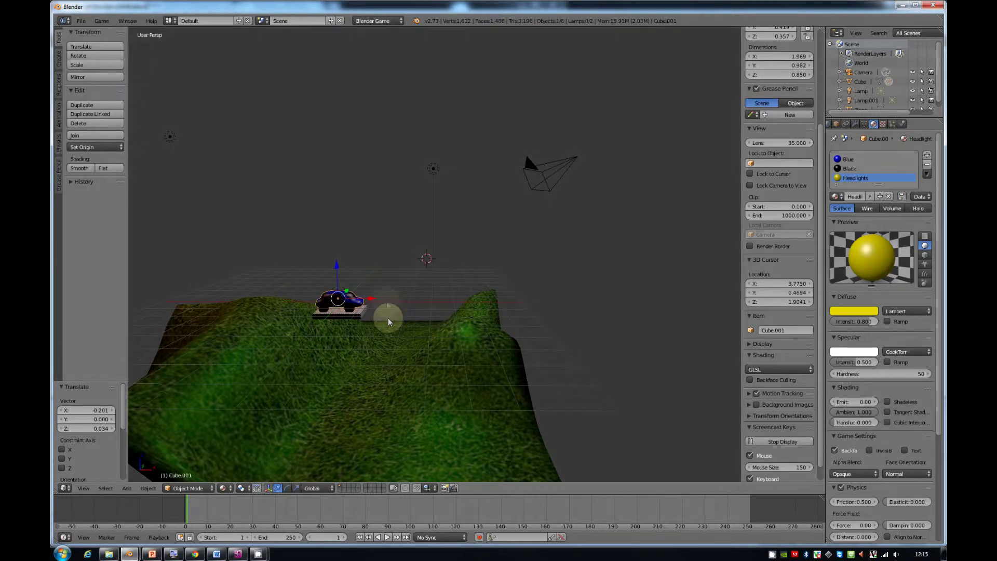
scroll(371, 336, up, 3)
right_click(301, 362)
right_click(285, 340)
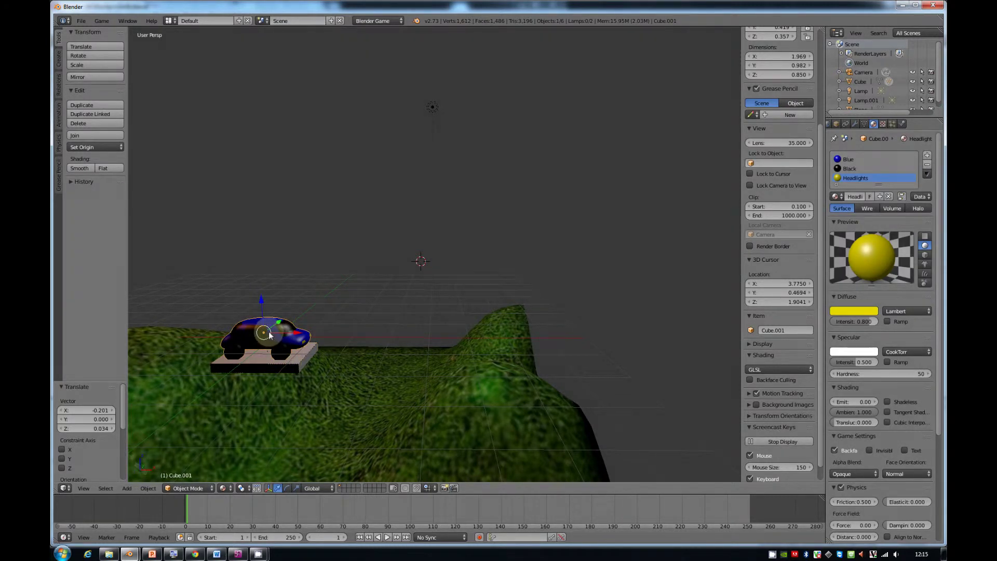
click(902, 123)
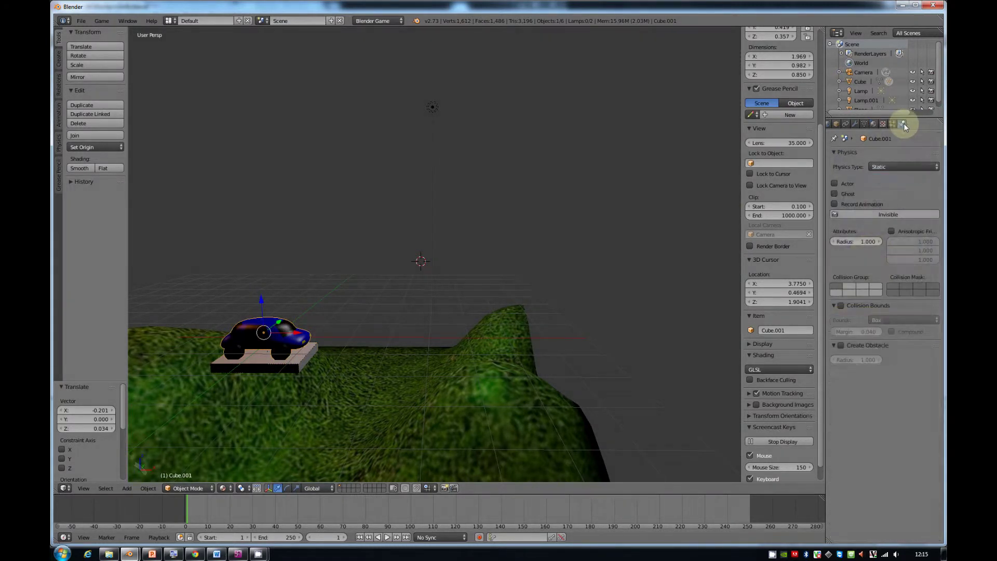
click(890, 166)
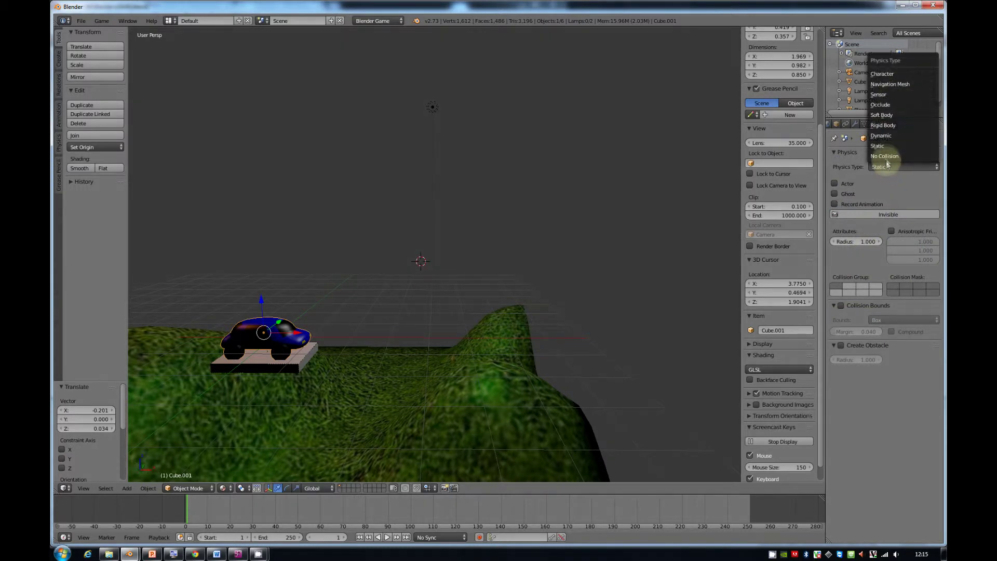
click(888, 155)
key(p)
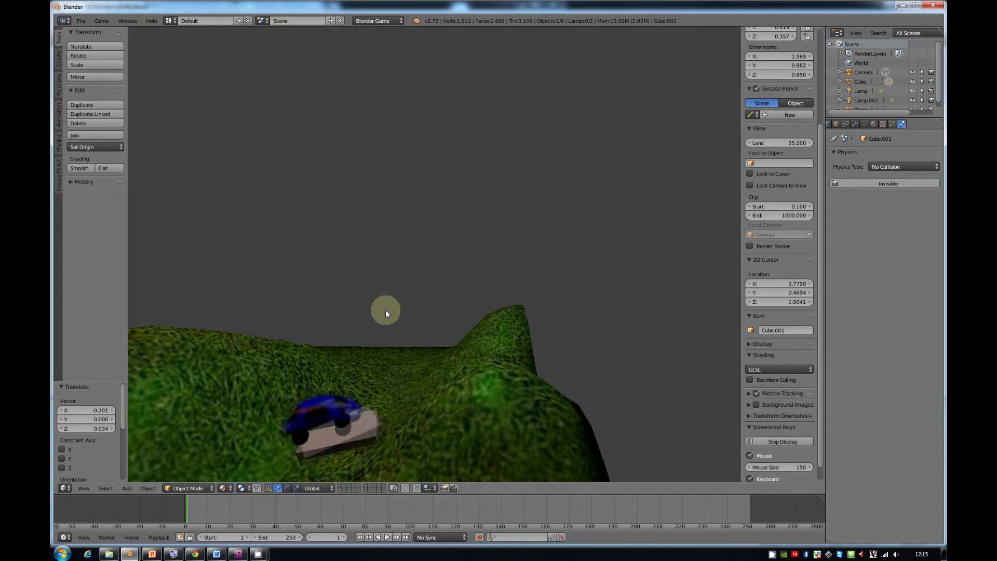
key(Escape)
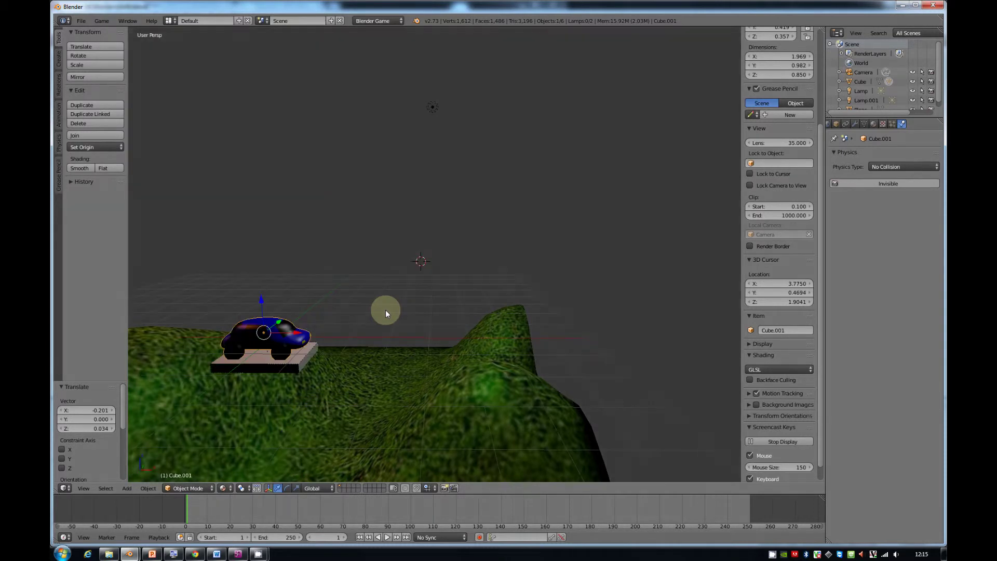
Apply the flat box's rotation and scale, and test-run the game to check how it drives.
right_click(303, 363)
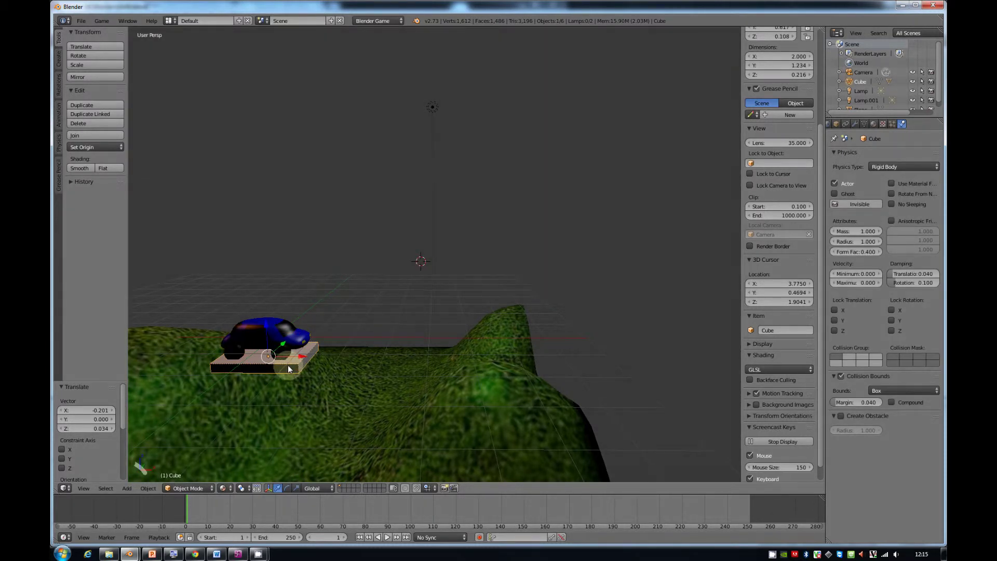
key(ctrl+a)
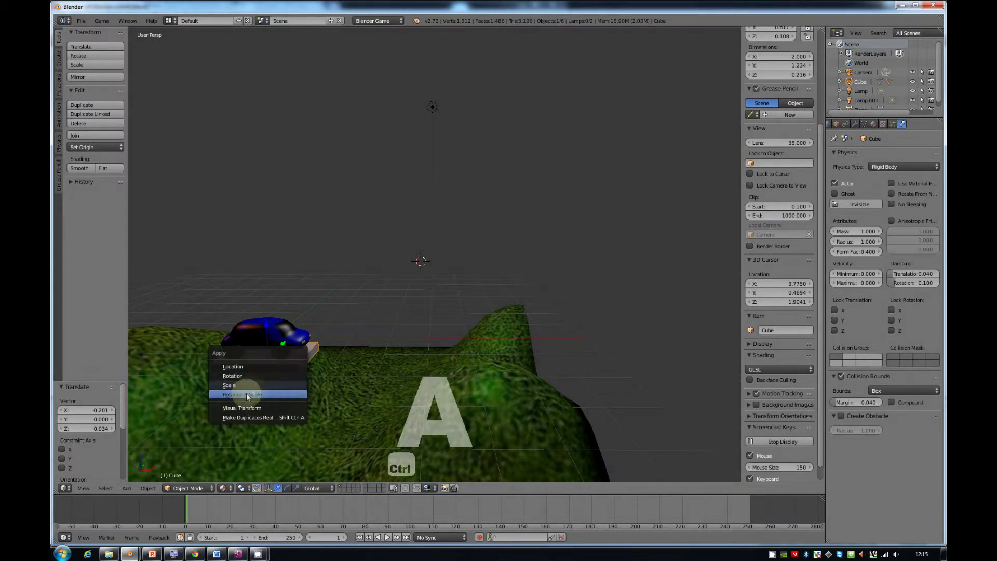
click(247, 395)
key(p)
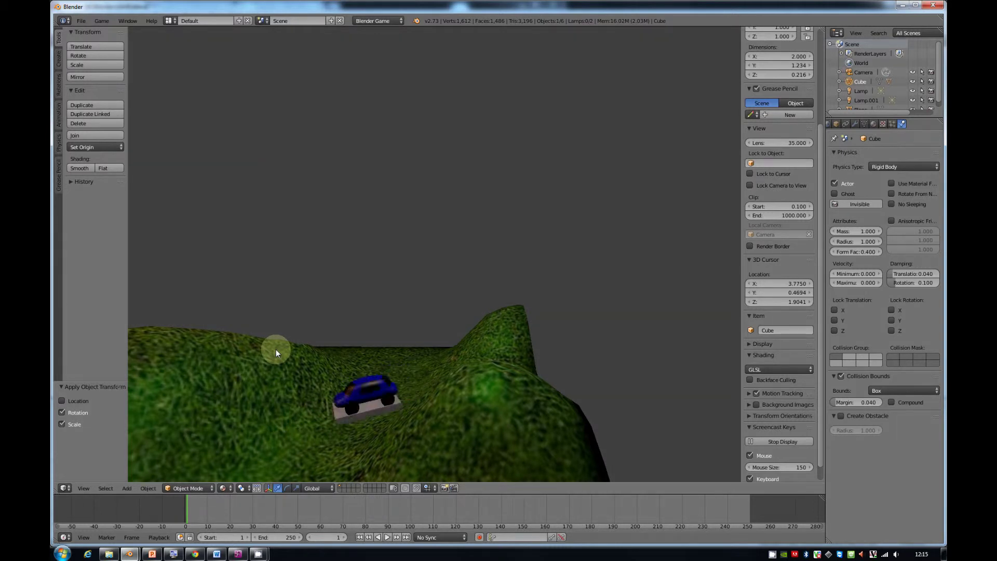
key(Escape)
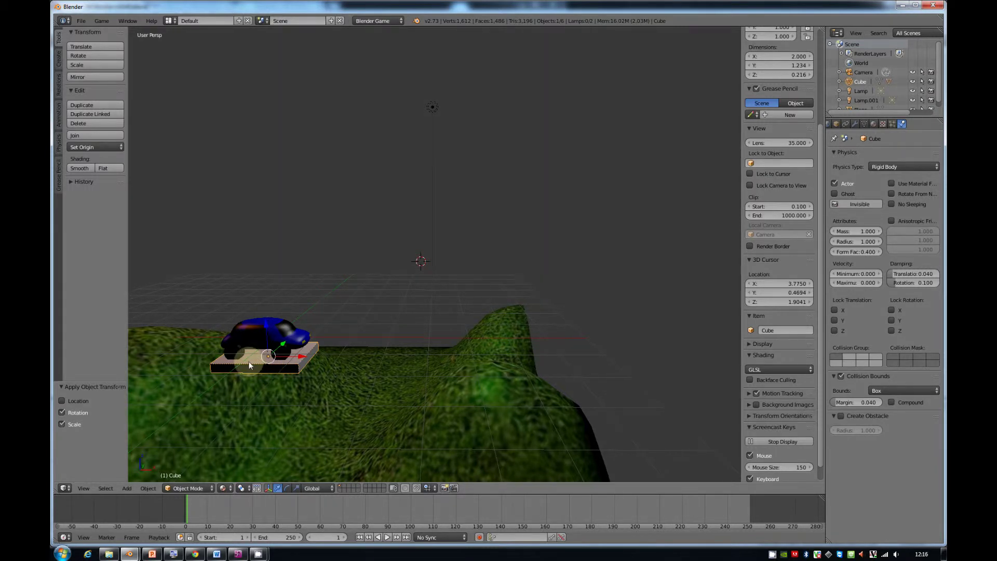
right_click(270, 330)
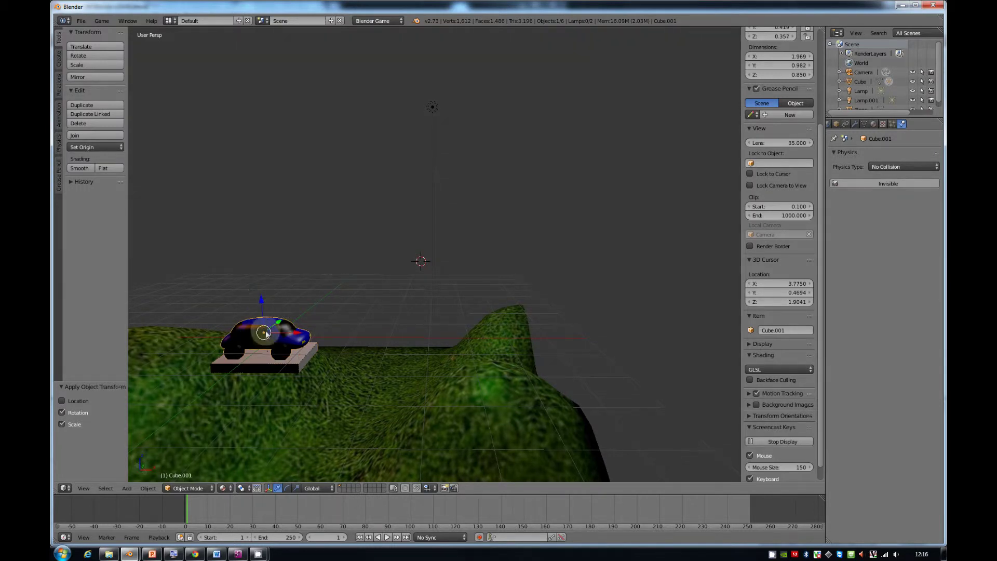
right_click(260, 366)
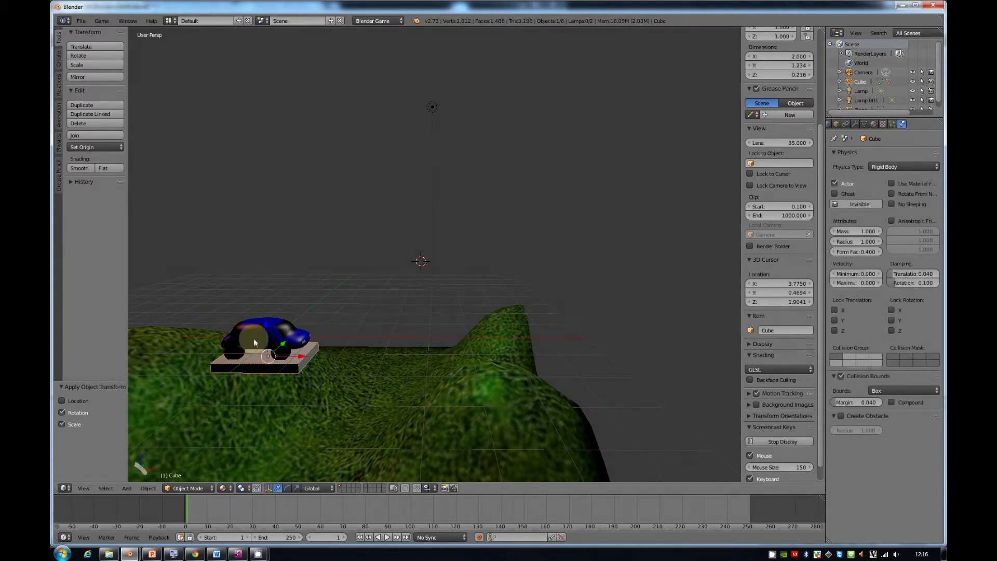
right_click(253, 338)
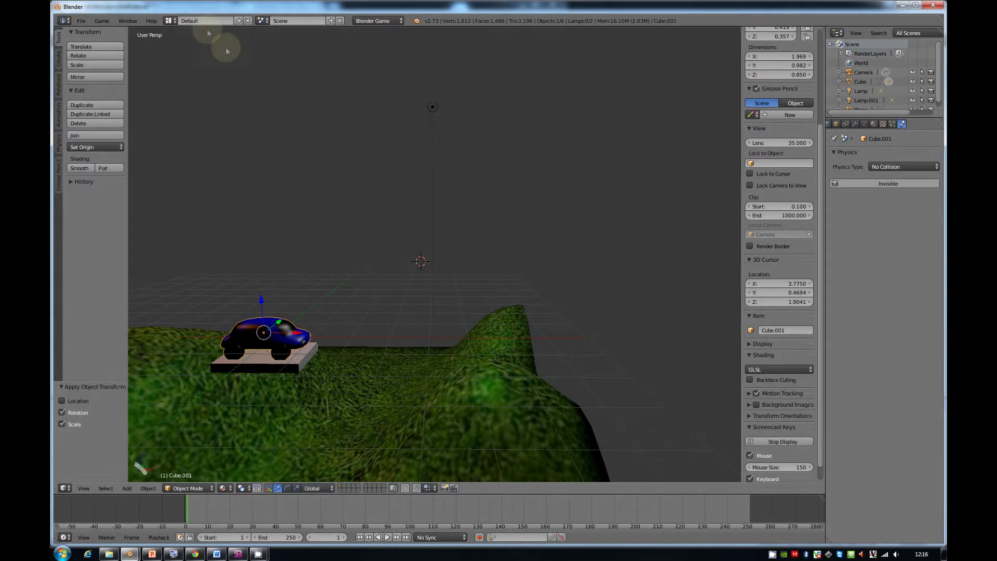
right_click(255, 365)
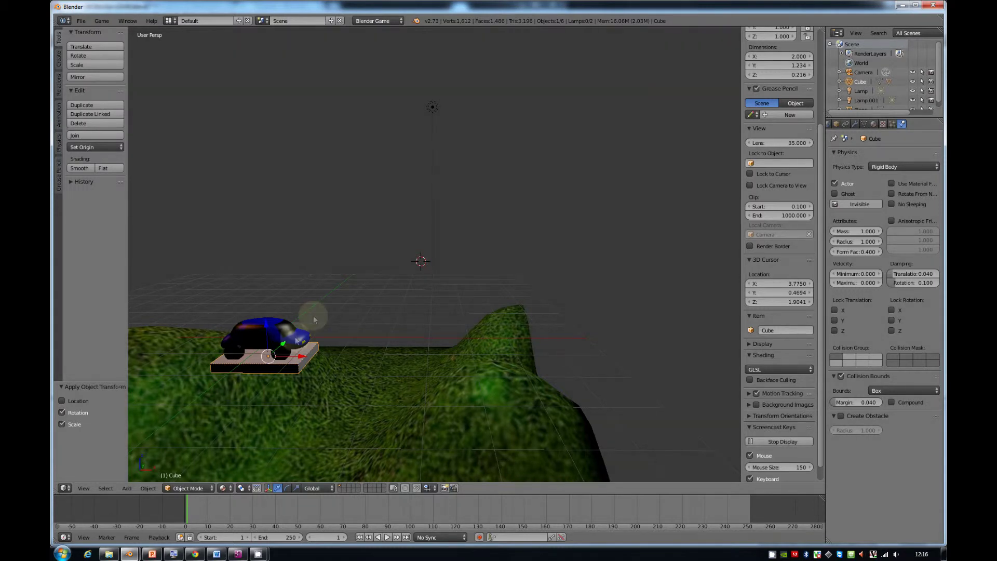
right_click(278, 334)
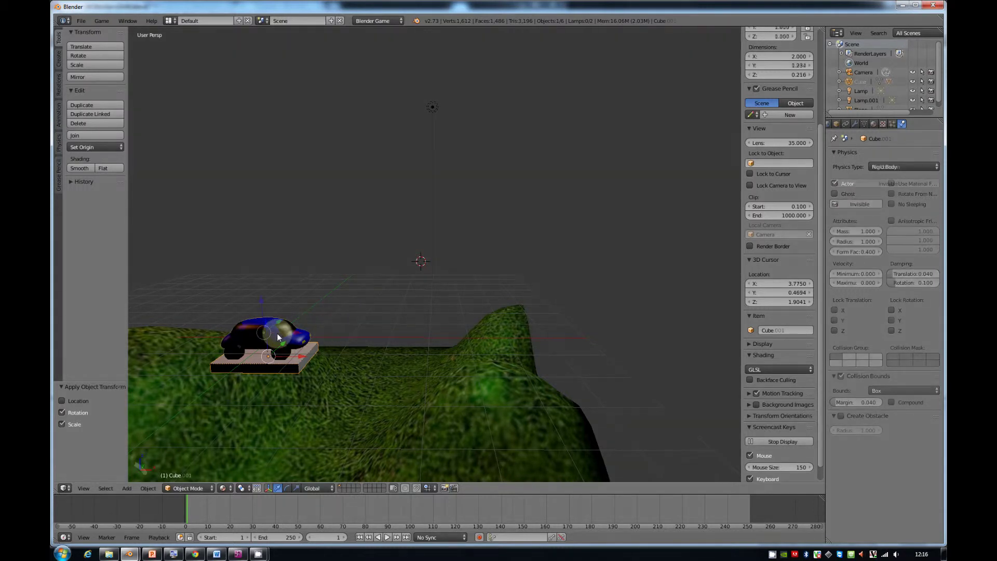
Make the flat box under the car invisible in its physics settings and test-run the game.
right_click(272, 367)
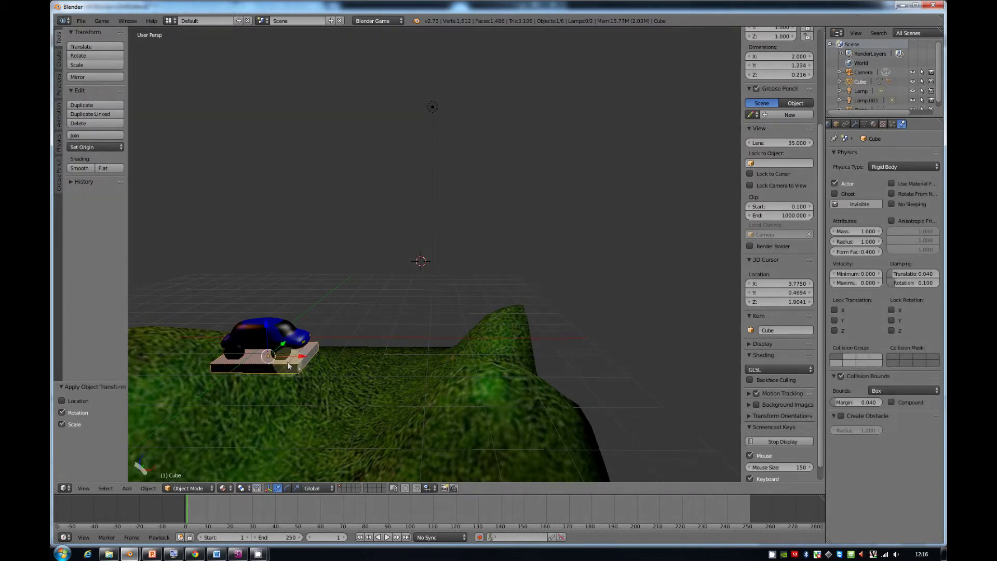
key(p)
key(Escape)
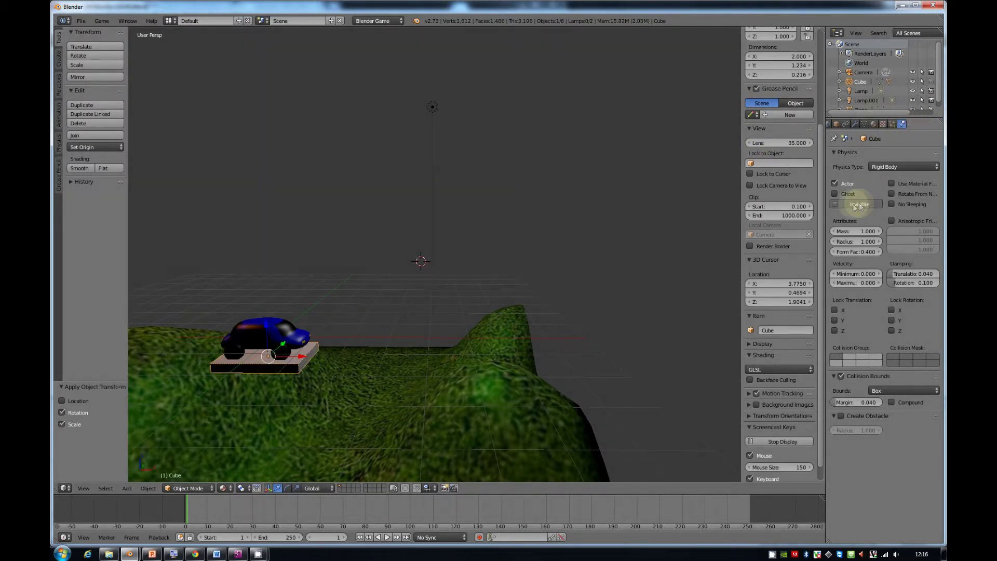
key(p)
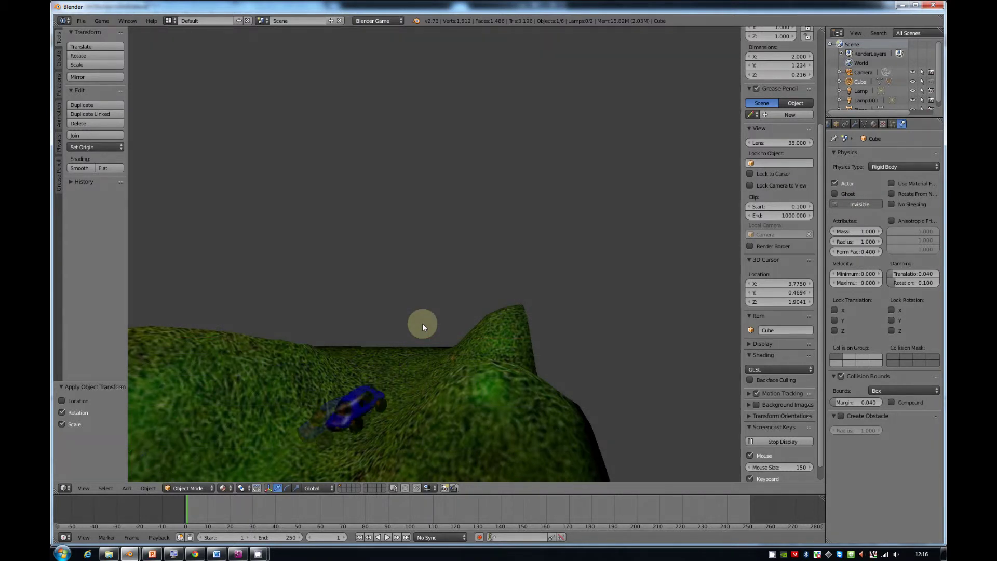
key(Escape)
Place the 3D cursor at a headlight of the car, about 1.021, -0.696, 0.157, and add a Spot lamp there.
middle_drag(423, 323, 353, 347)
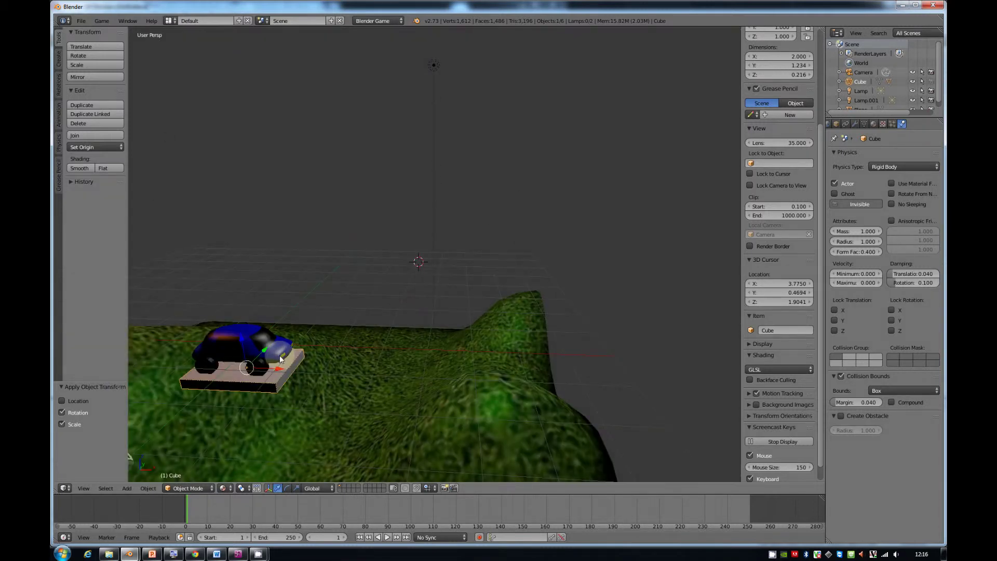
key(shift+a)
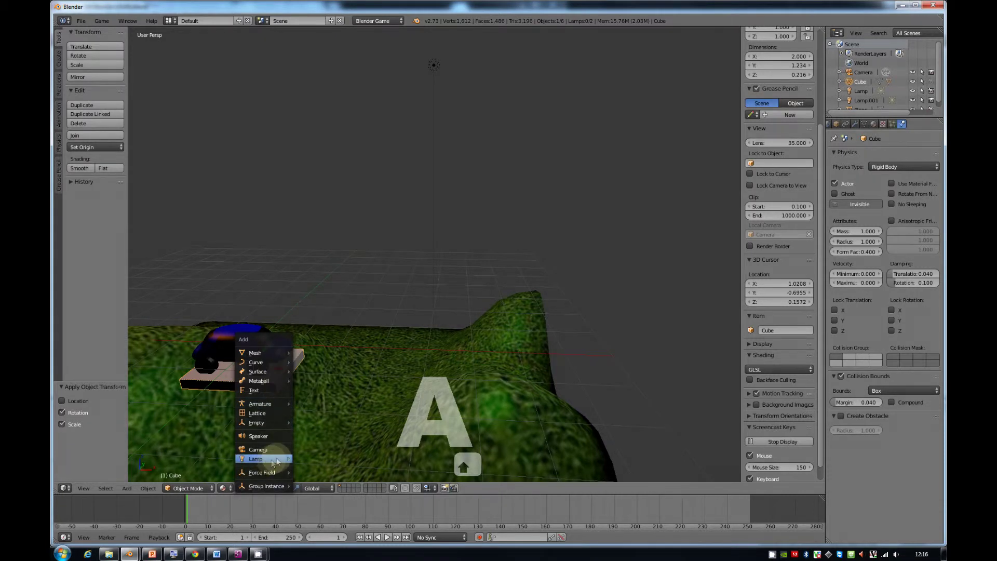
mouse_move(276, 460)
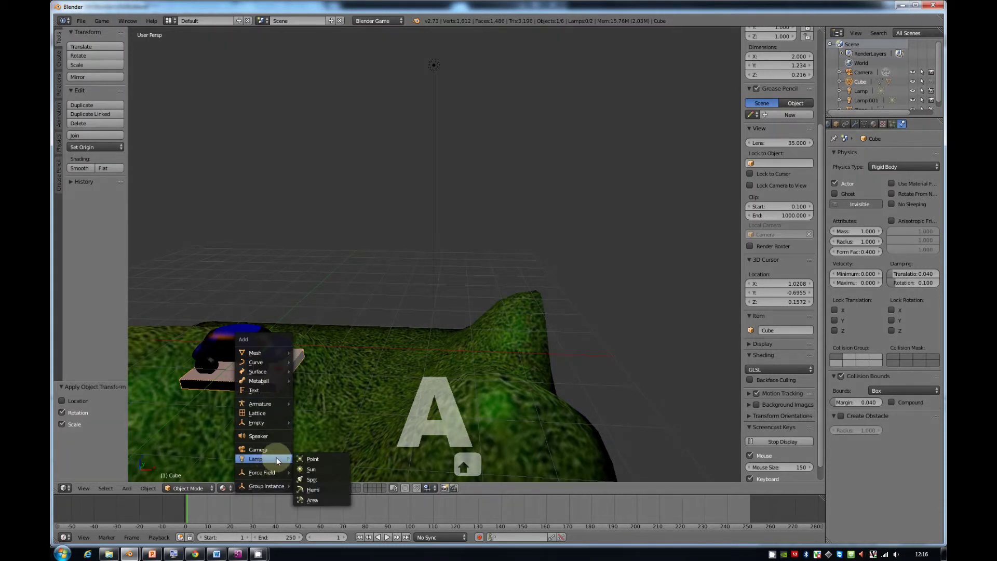
click(314, 479)
Rotate the spot lamp about -82° around the global Y axis so its beam points ahead of the car.
middle_drag(340, 376, 310, 375)
scroll(310, 376, down, 2)
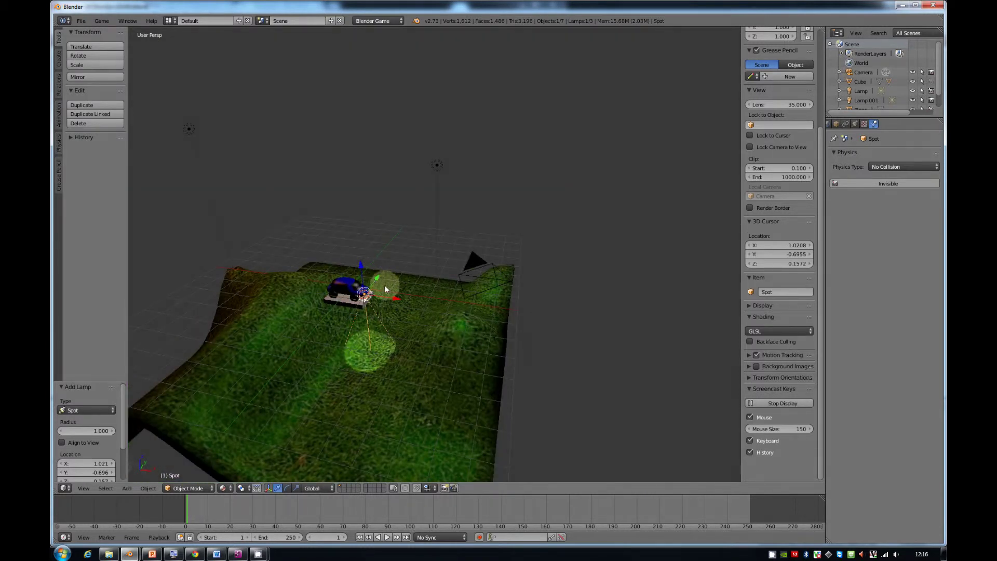
key(r)
key(y)
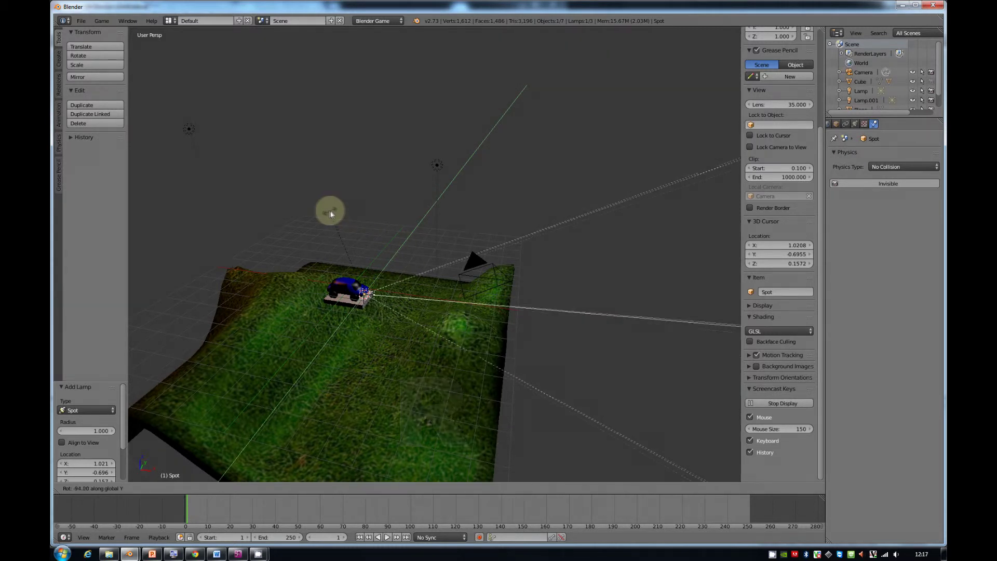
click(353, 233)
Duplicate the spot lamp and move the copy about 0.452 along Y to the car's other headlight.
middle_drag(367, 263, 288, 301)
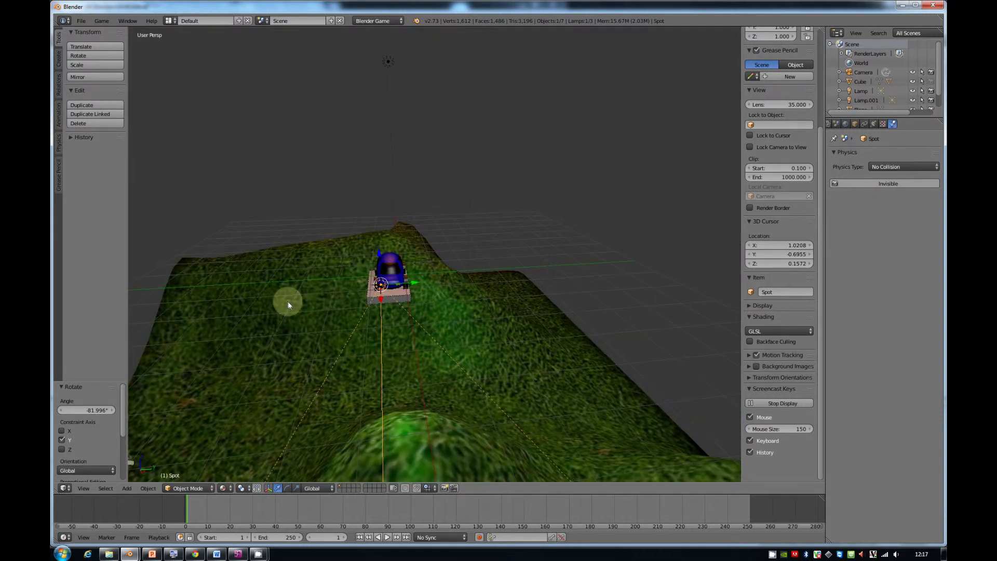
scroll(290, 302, up, 3)
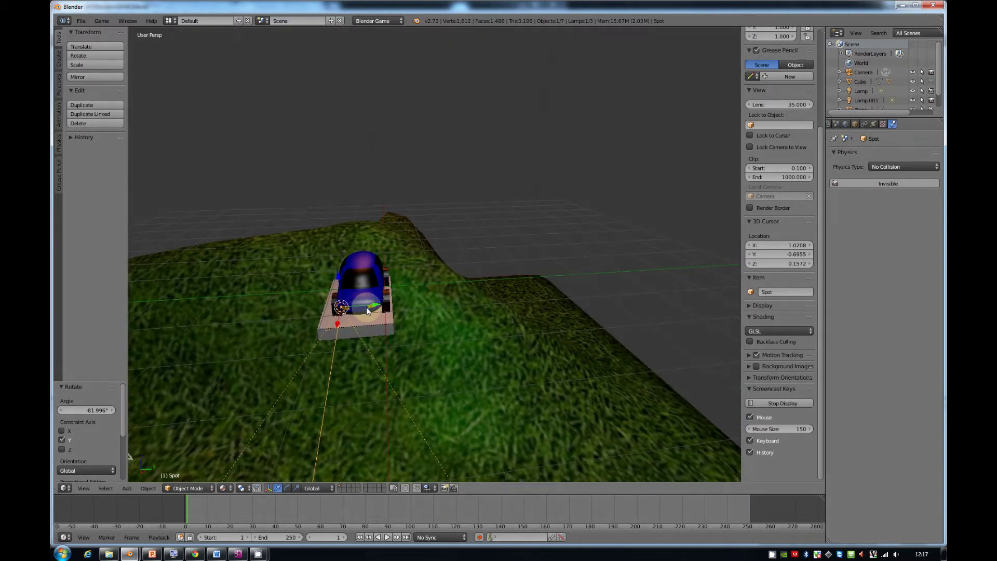
key(shift+d)
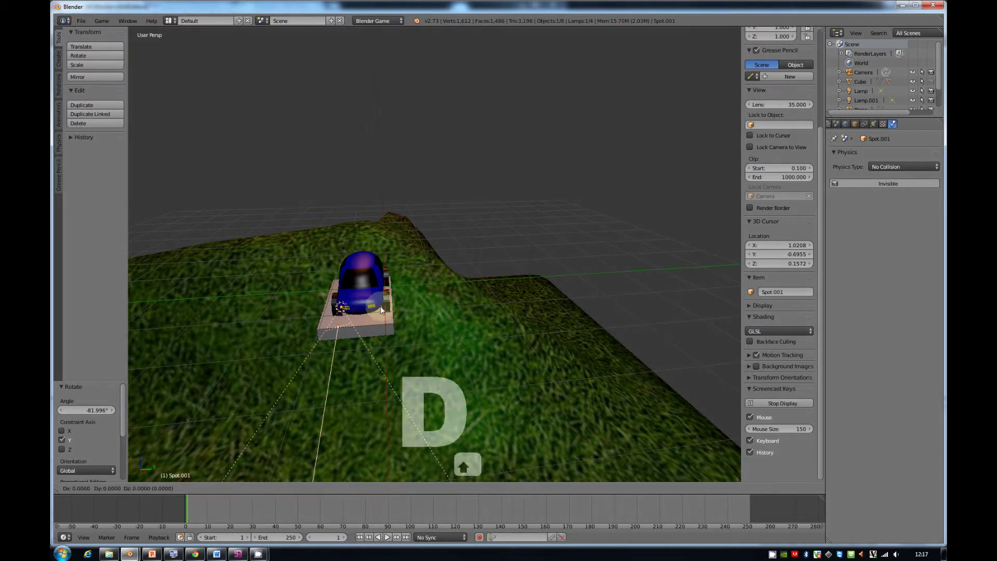
key(y)
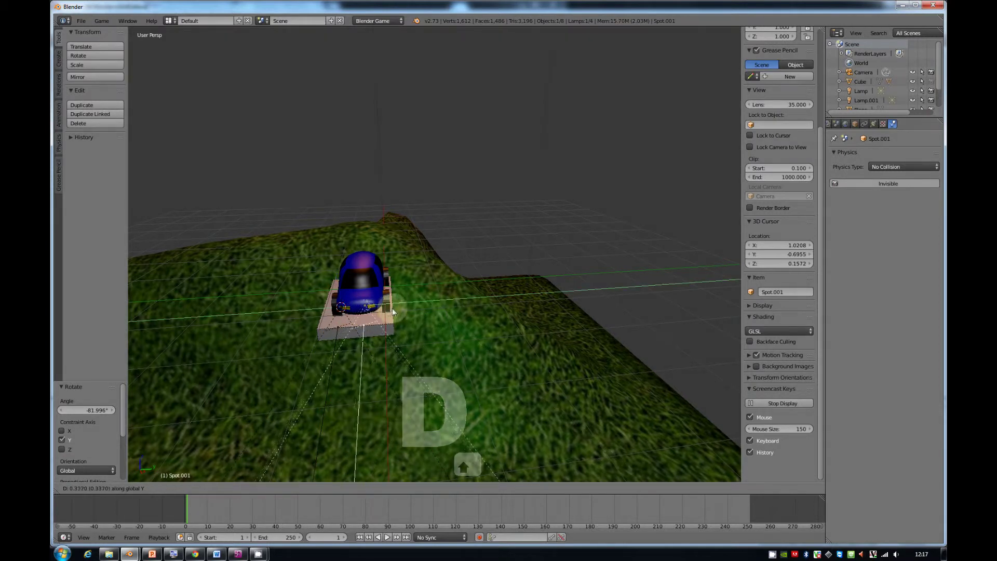
click(395, 307)
Test-run the game to check how the headlight beams behave as the car drives.
middle_drag(395, 307, 385, 423)
key(p)
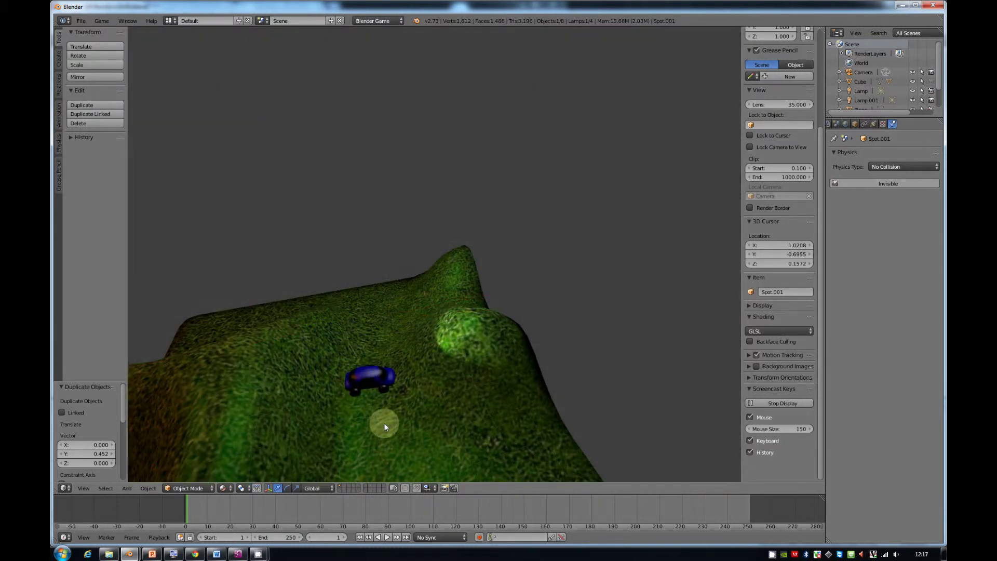
key(Escape)
Parent the original headlight spot lamp to the car using the Object option.
middle_drag(366, 375, 362, 256)
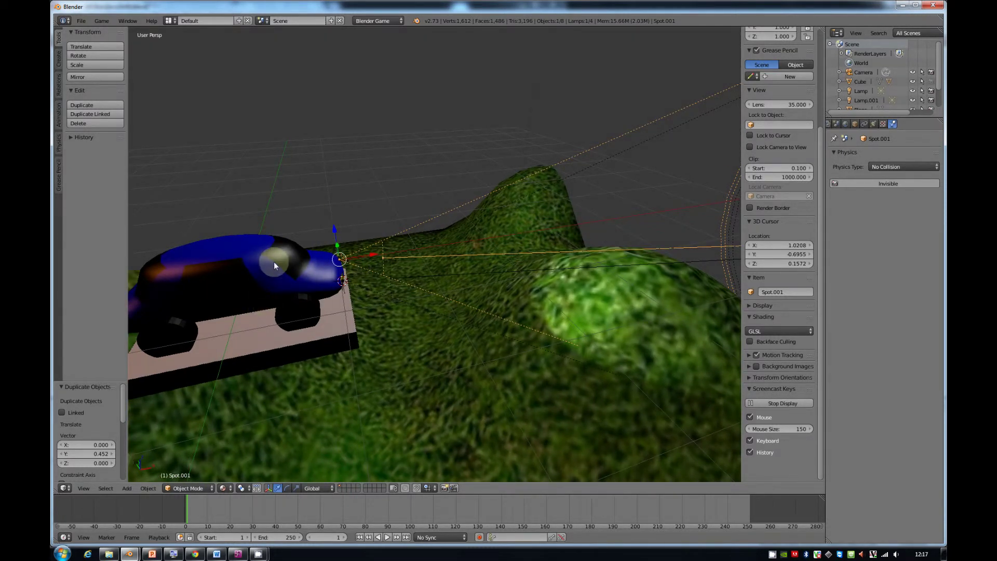
middle_drag(350, 341, 335, 253)
right_click(335, 253)
shift+right_click(288, 231)
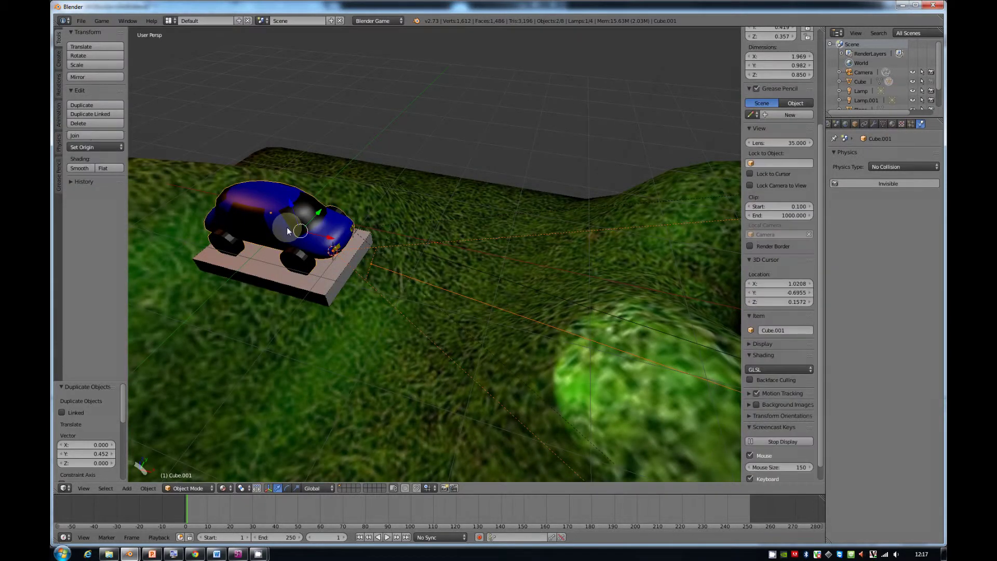
key(ctrl+p)
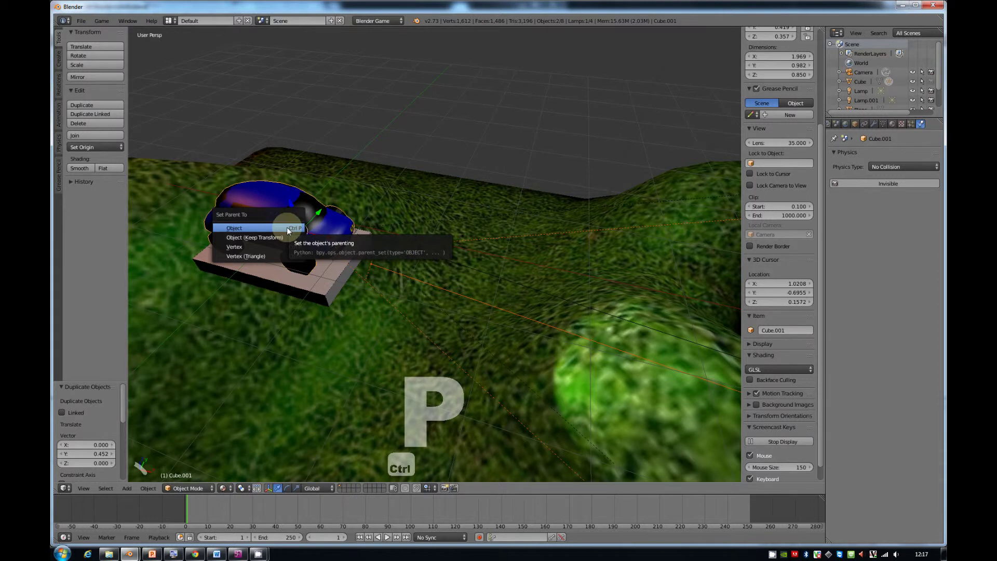
click(287, 227)
Parent the duplicated spot lamp to the car as Object and test-run the game with both headlights attached.
right_click(352, 228)
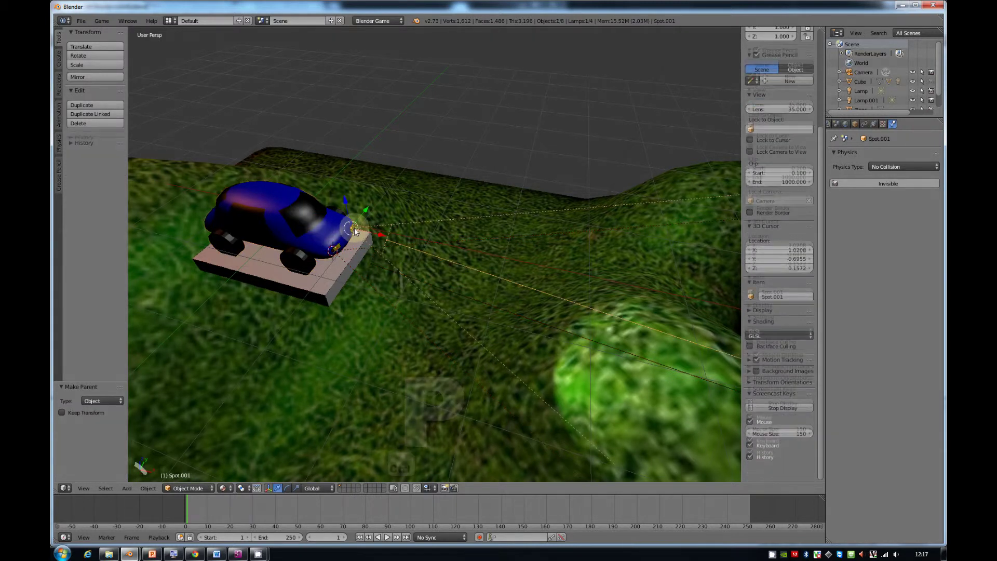
shift+right_click(264, 220)
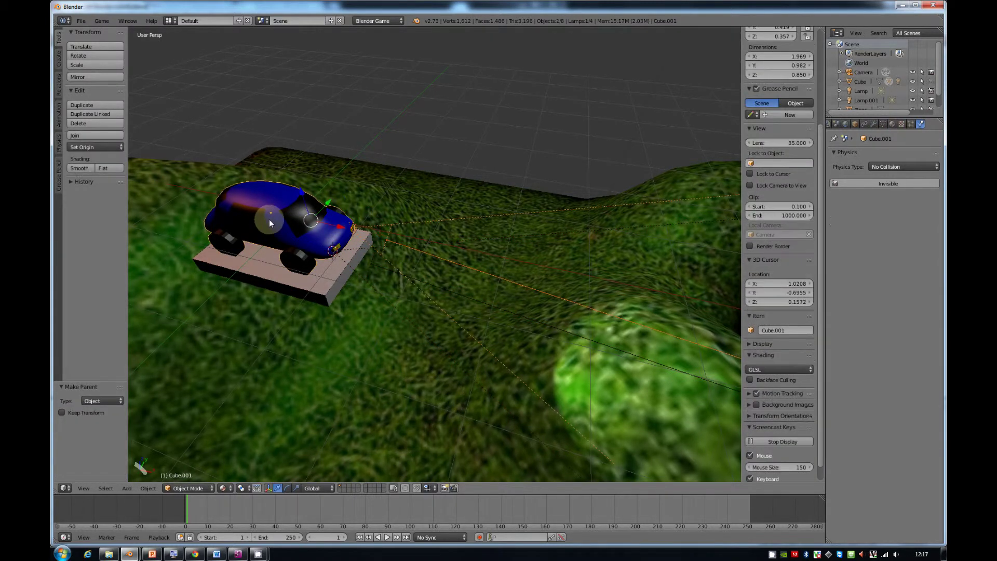
key(ctrl+p)
click(269, 219)
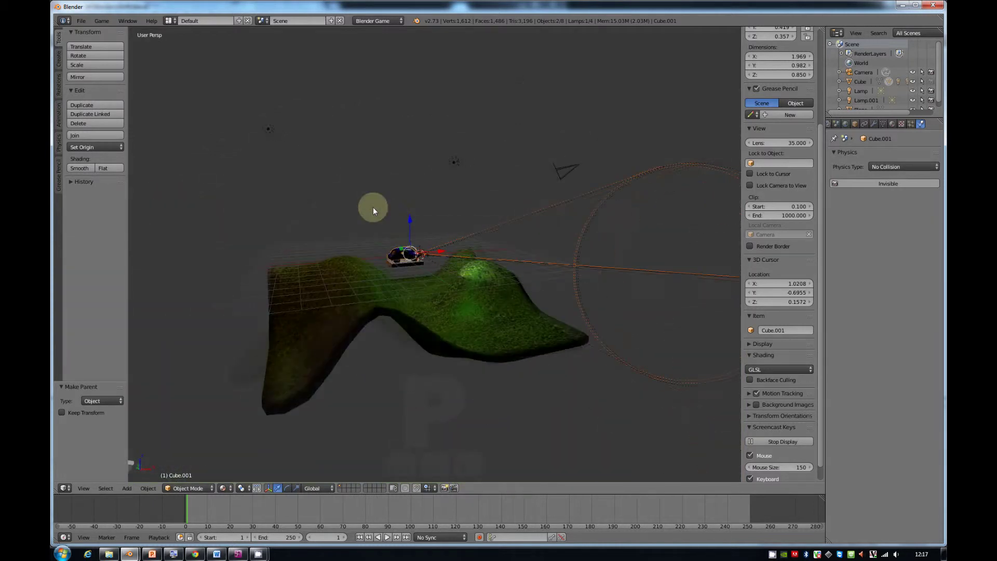
key(p)
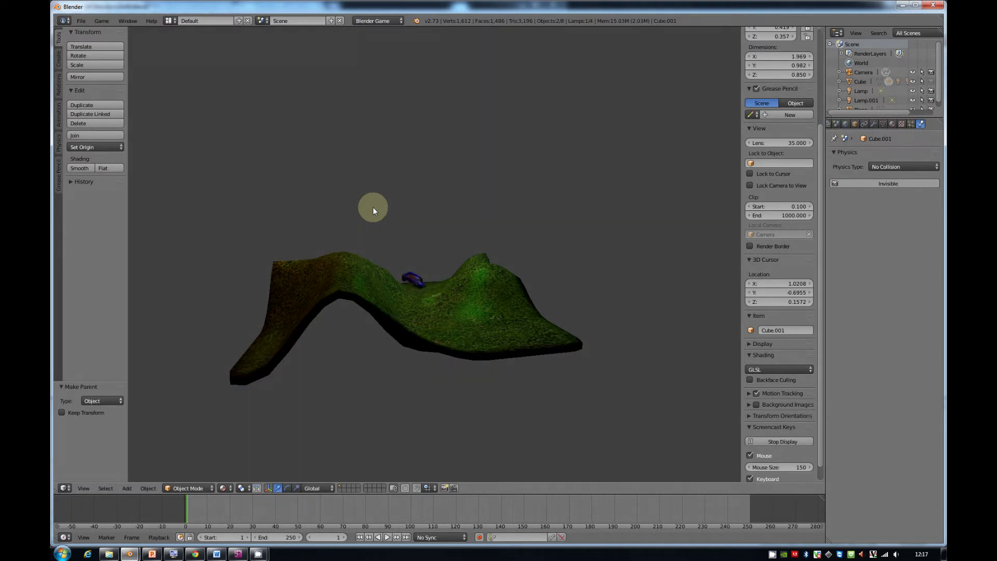
Stop the running game and test-run it once more to check how the car sits on the terrain.
key(Escape)
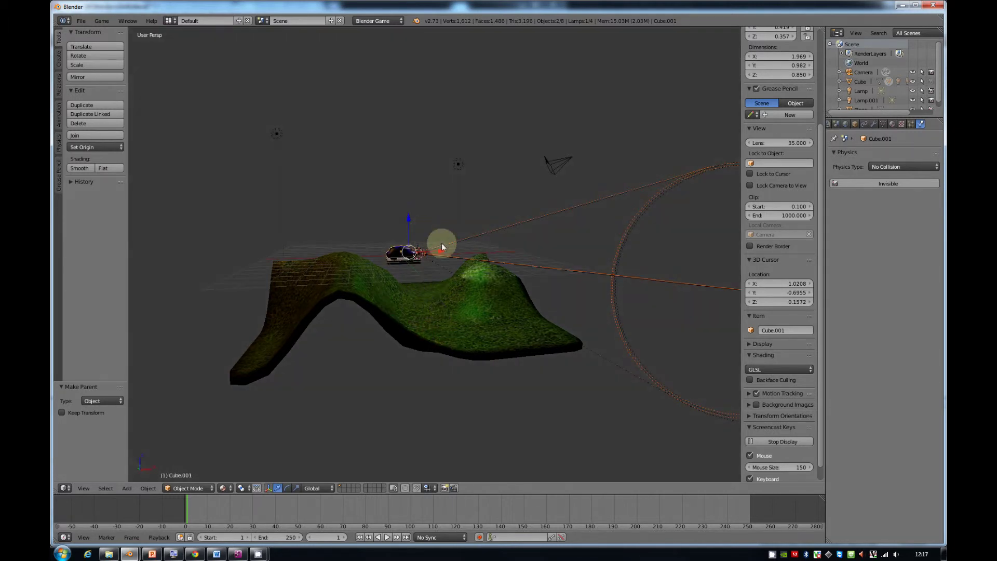
key(p)
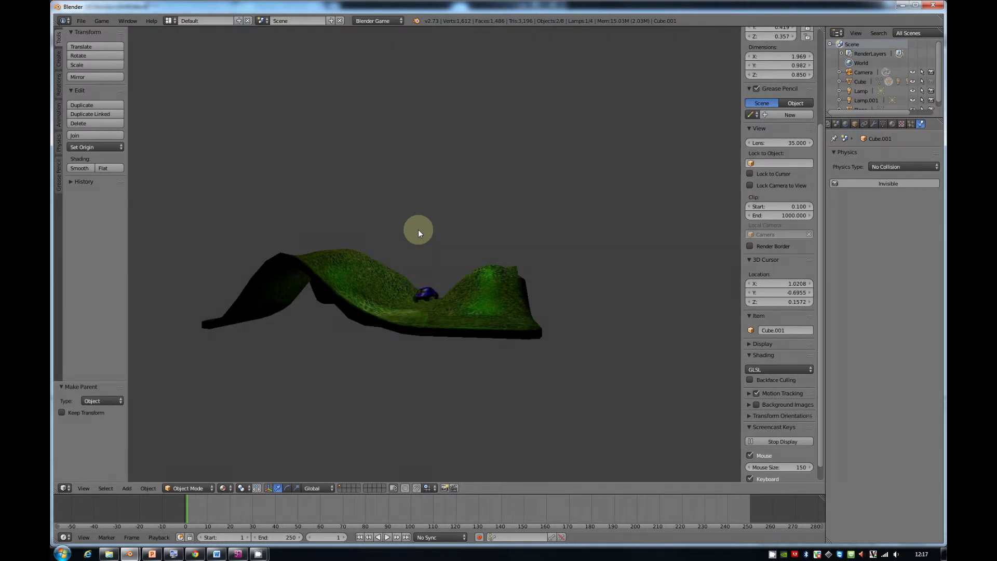
key(Escape)
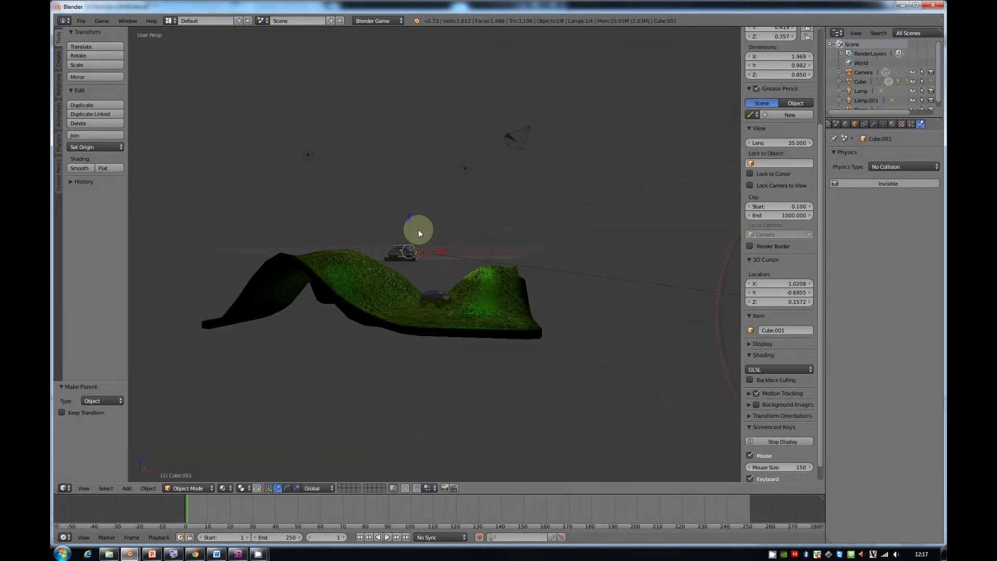
Lower the car about 0.186 along Z relative to its physics box and test-run the game.
scroll(421, 255, up, 5)
middle_drag(408, 266, 414, 276)
middle_drag(365, 246, 373, 238)
right_click(342, 250)
key(g)
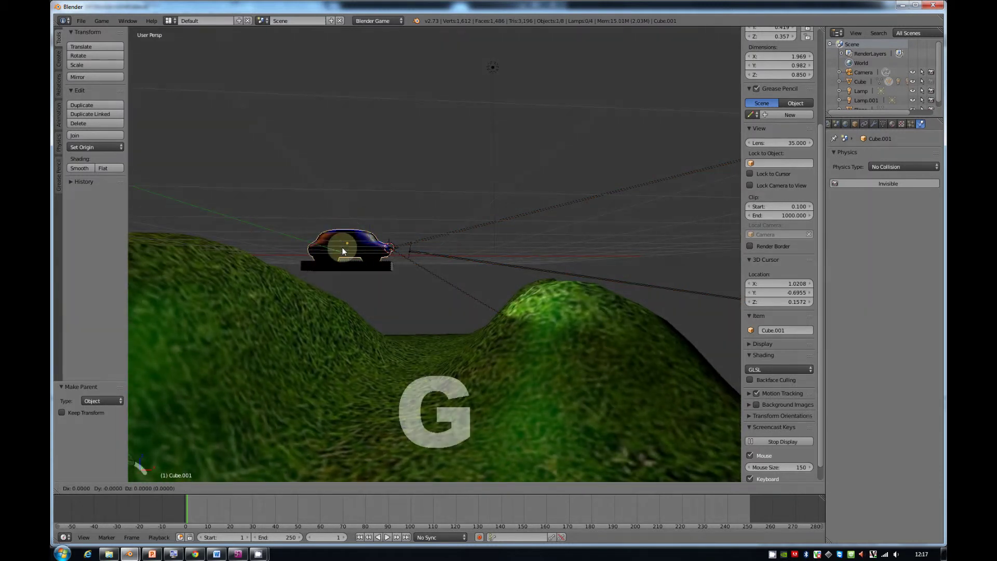
key(z)
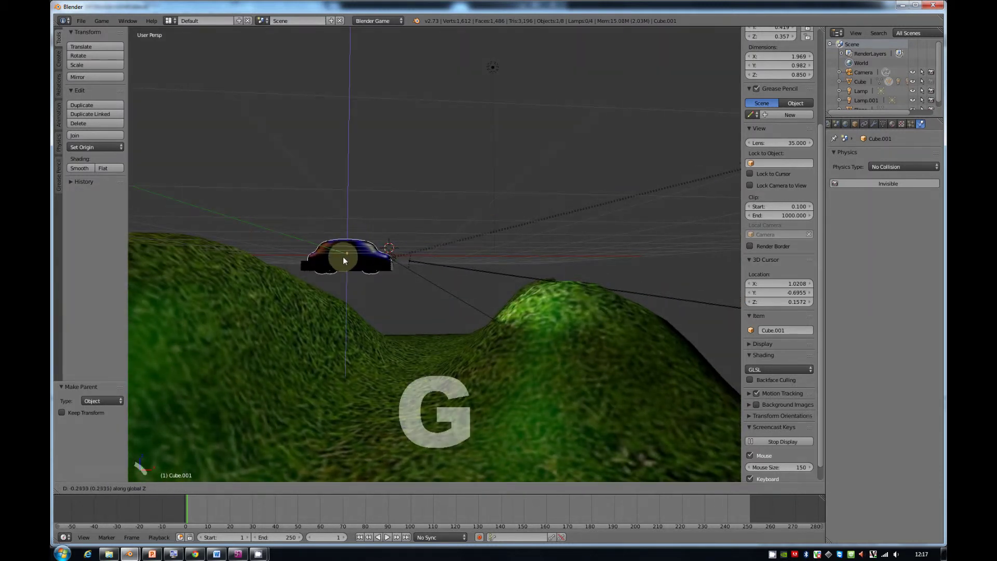
click(345, 256)
key(p)
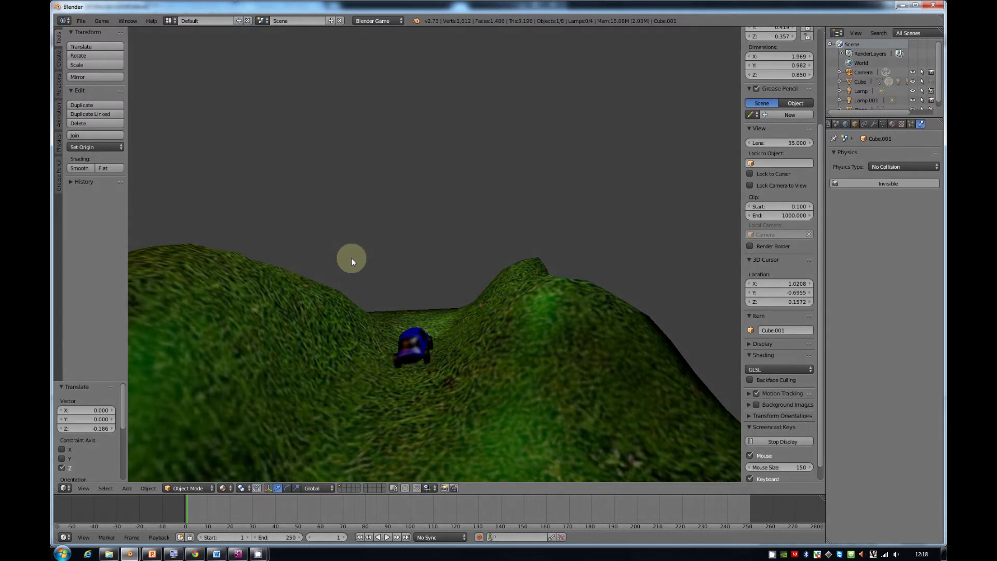
key(Escape)
Inspect the car and terrain from several sides and view the scene through the camera.
middle_drag(401, 329, 361, 410)
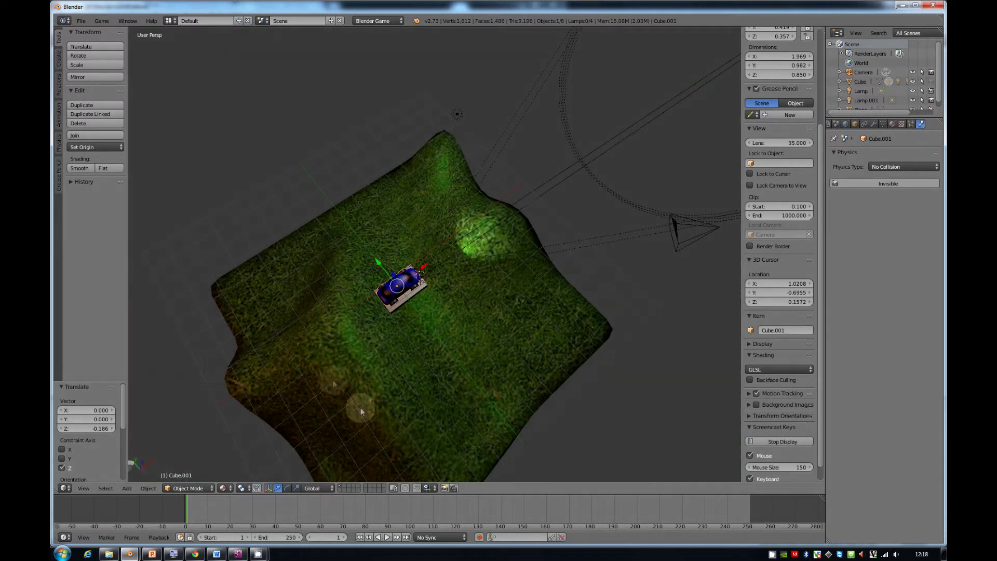
scroll(322, 372, down, 2)
scroll(323, 371, up, 5)
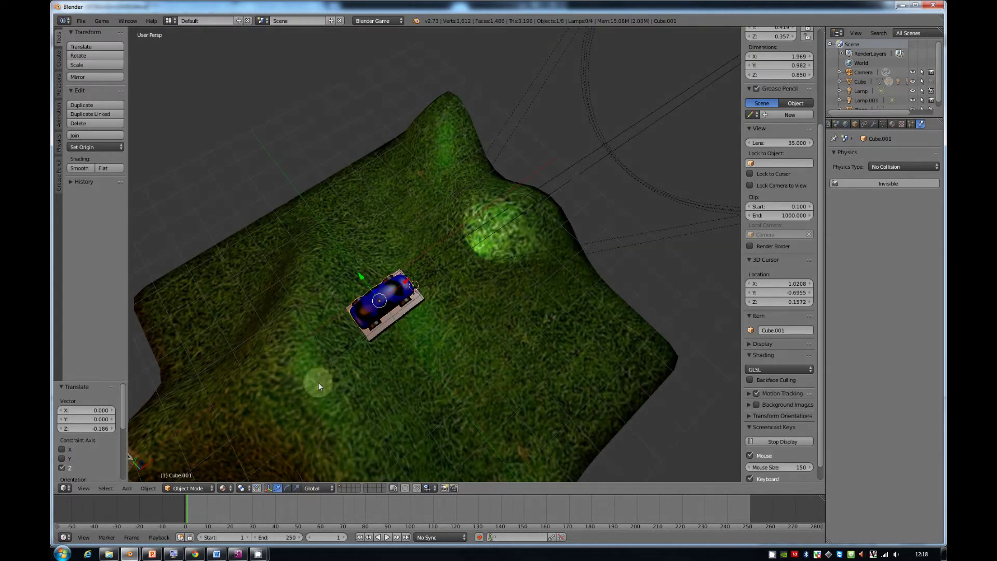
middle_drag(382, 262, 162, 216)
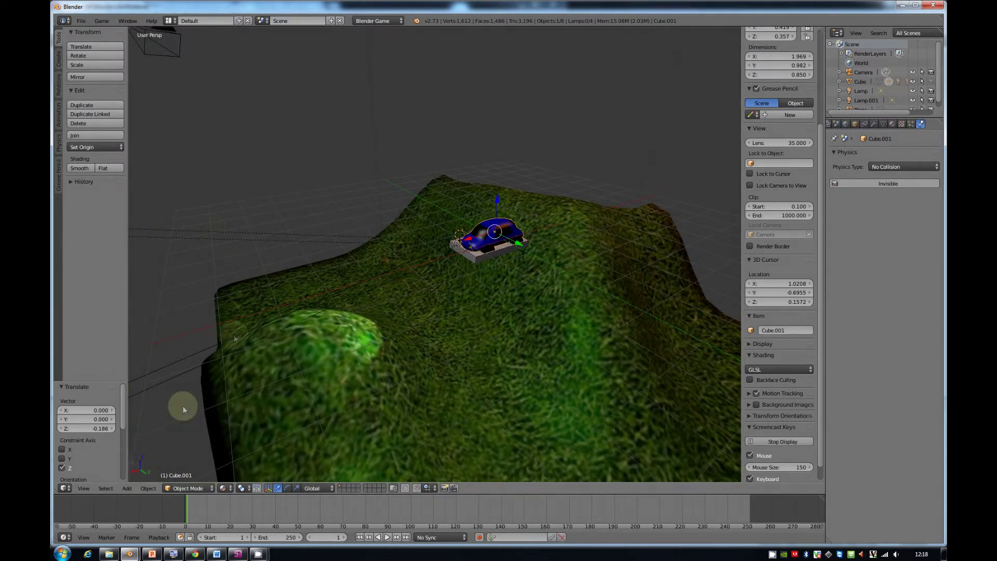
click(84, 488)
click(106, 450)
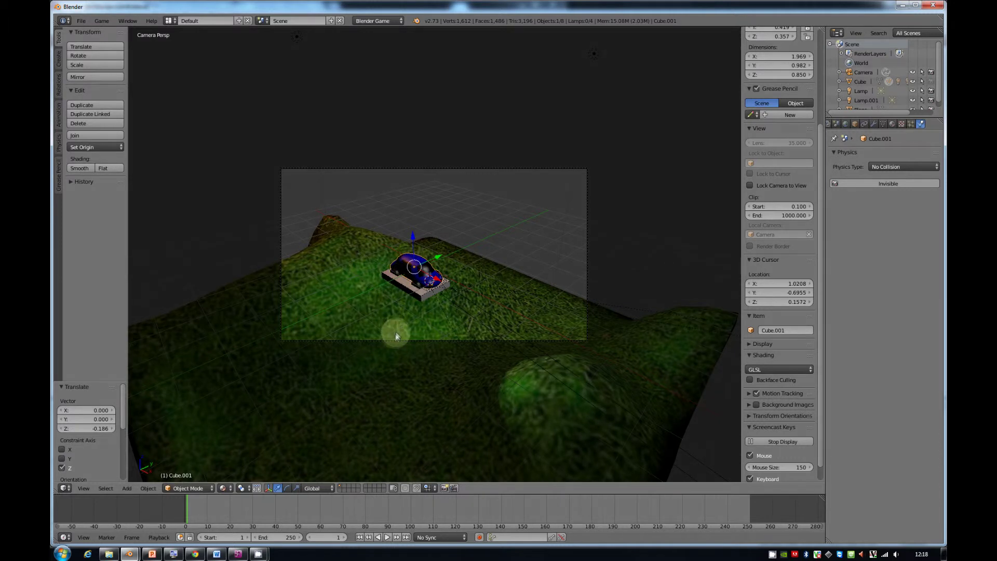
Set up a view from behind the car and align the camera to it with Align Camera To View.
middle_drag(401, 307, 568, 304)
scroll(568, 297, up, 3)
key(space)
text(camera)
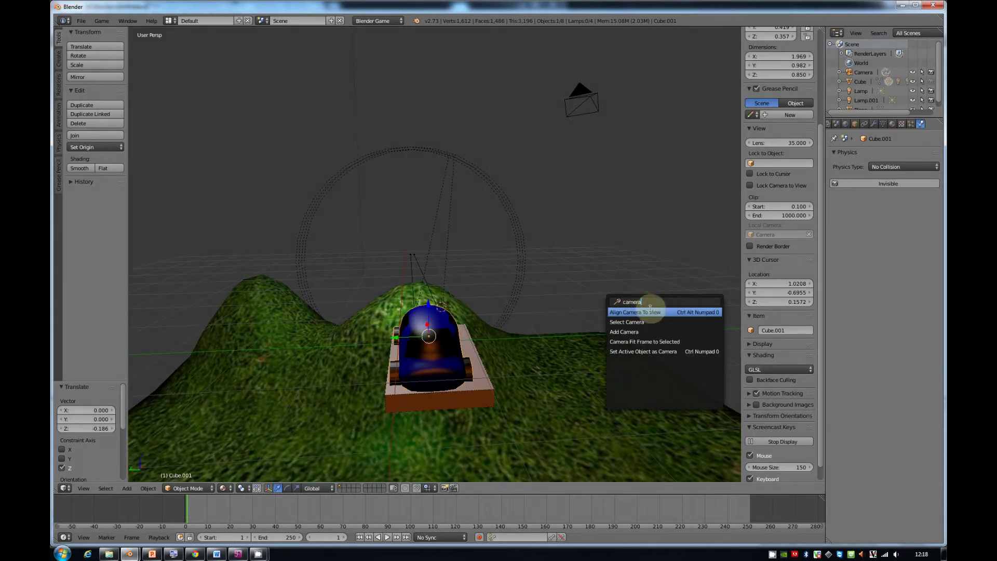
click(650, 312)
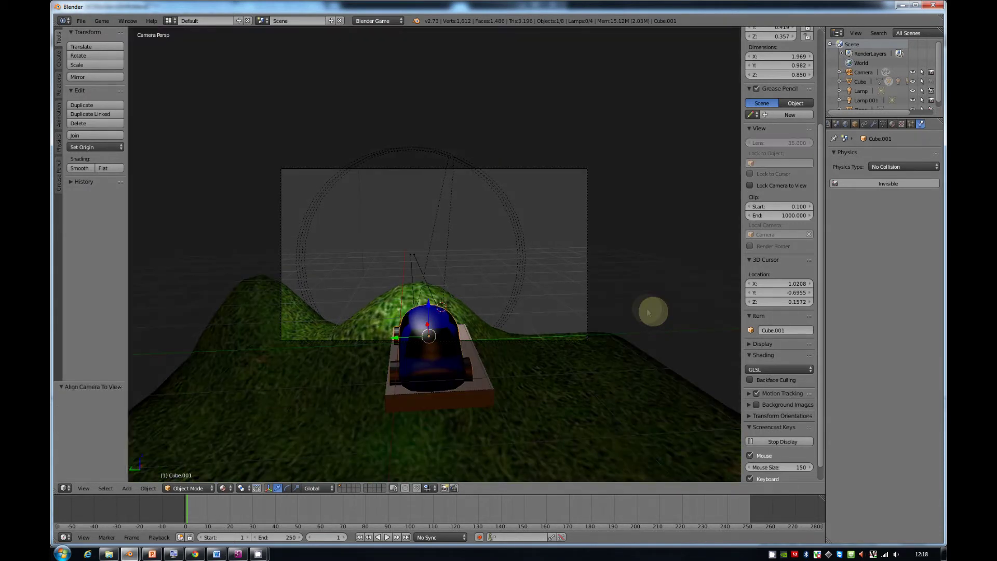
Reposition the camera with walk navigation so the whole car is framed from behind.
right_click(489, 345)
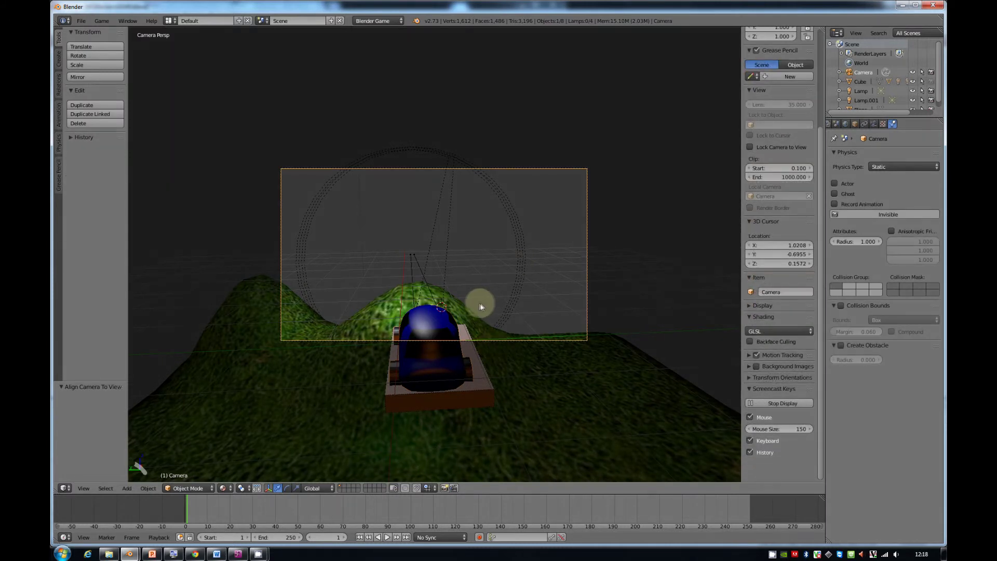
key(shift+f)
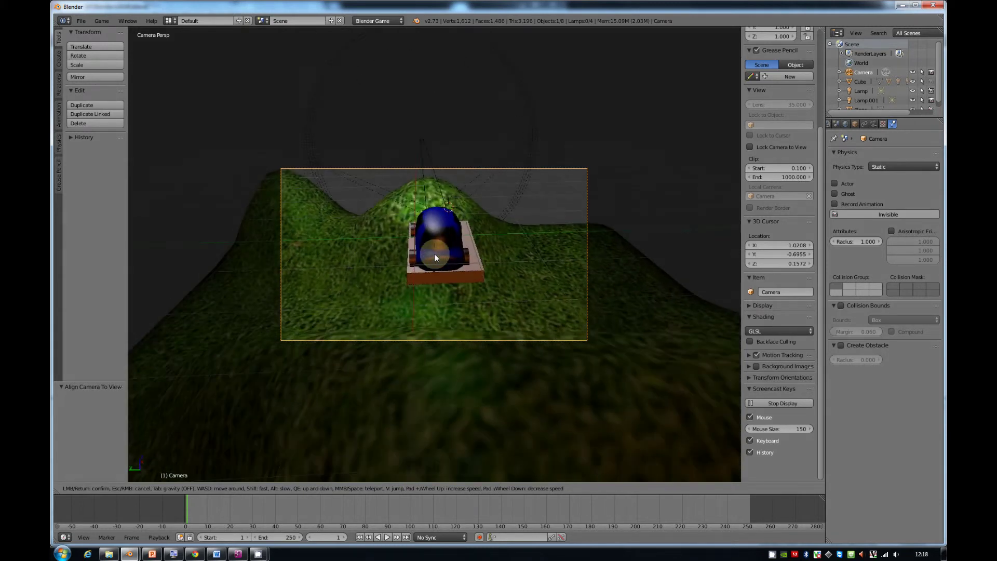
key(w)
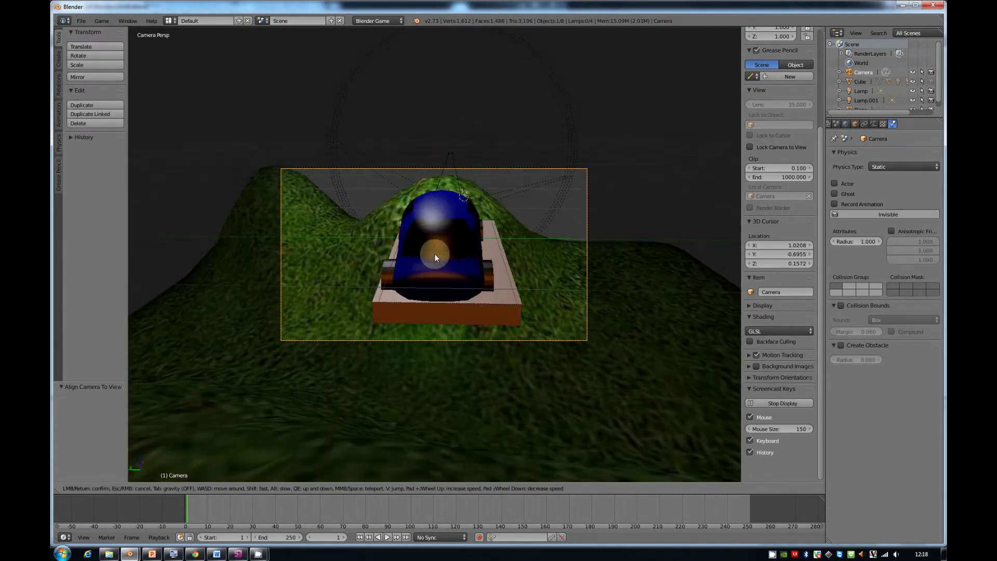
key(a)
key(d)
key(s)
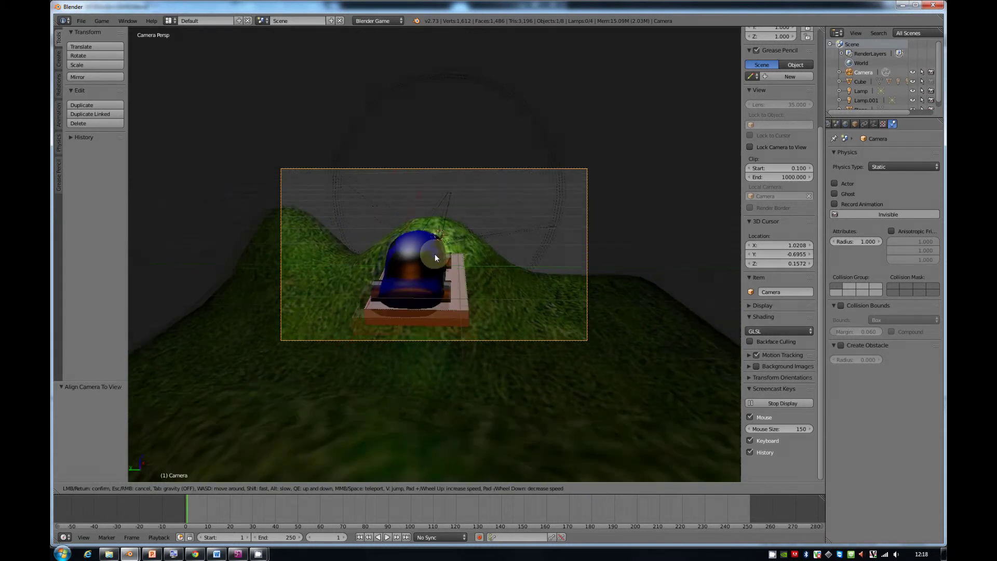
click(434, 254)
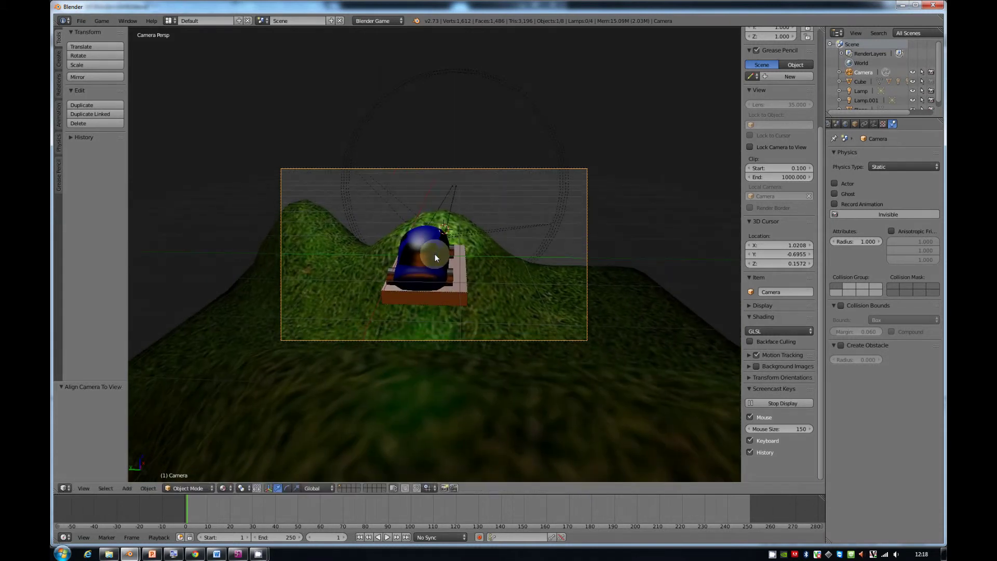
Parent the camera to the car using the Object option.
right_click(484, 341)
right_click(484, 341)
right_click(429, 277)
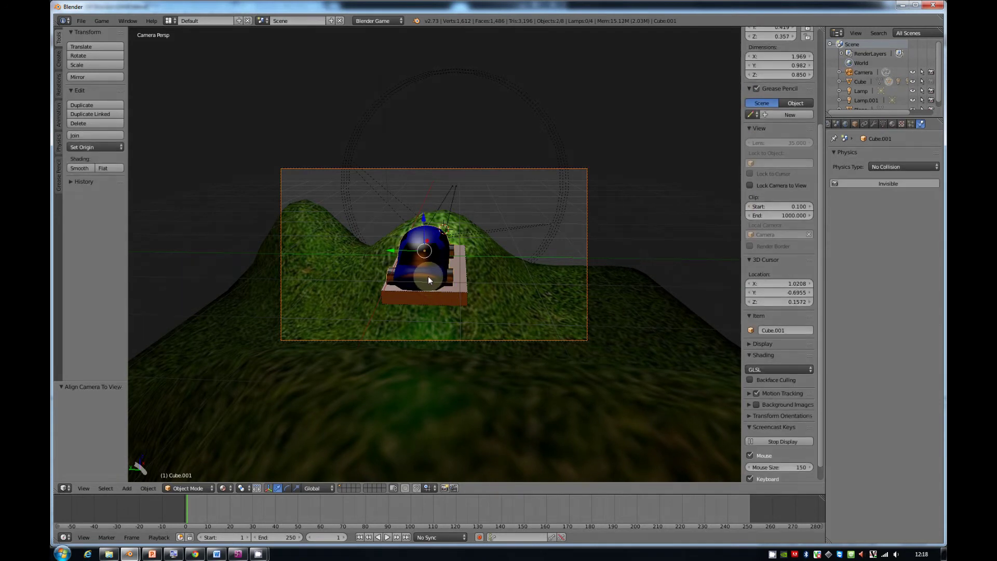
key(ctrl+p)
click(428, 276)
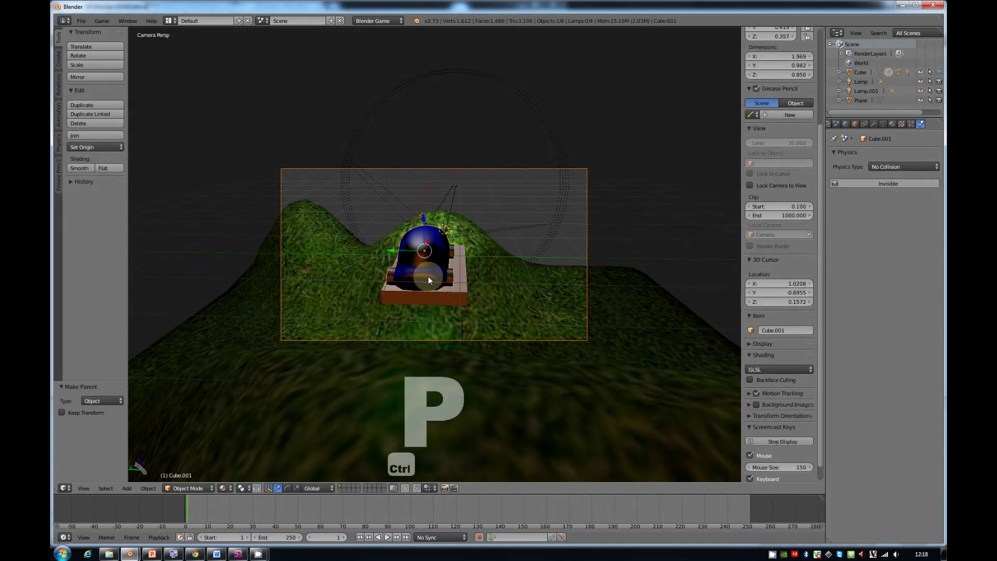
Test-run the game and drive the car forward over the hills to check the following camera and headlights.
key(p)
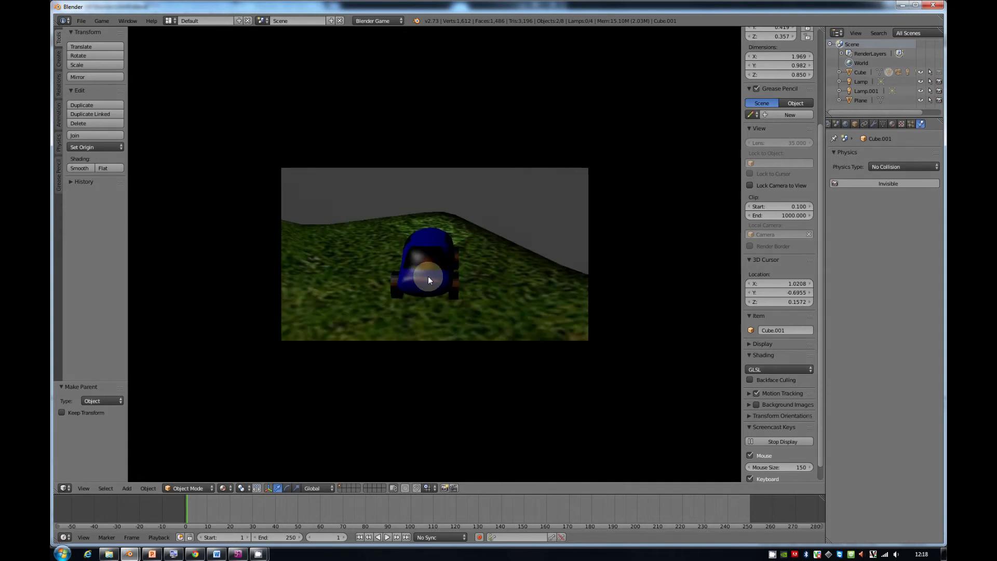
key(Up)
key(Up)
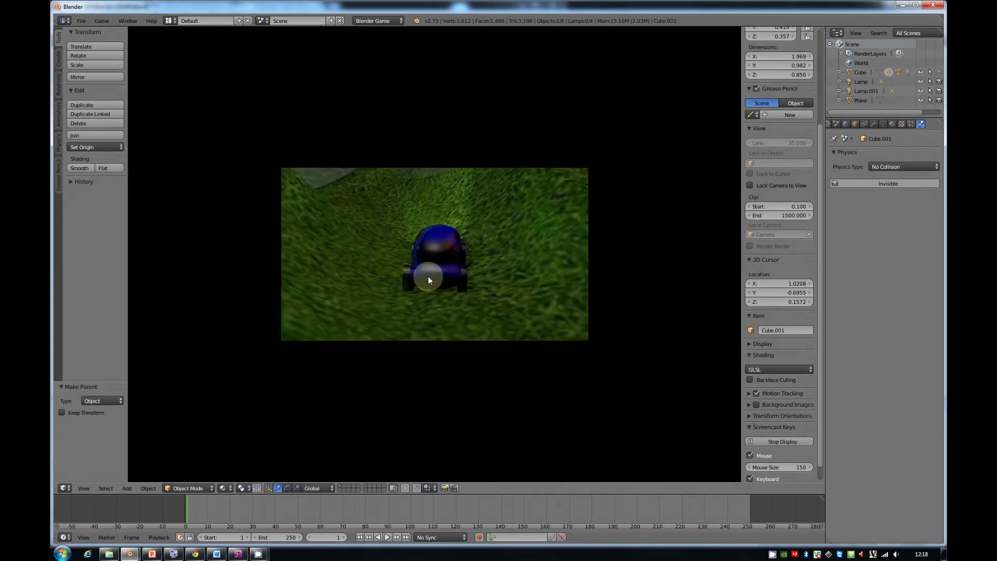
key(Up)
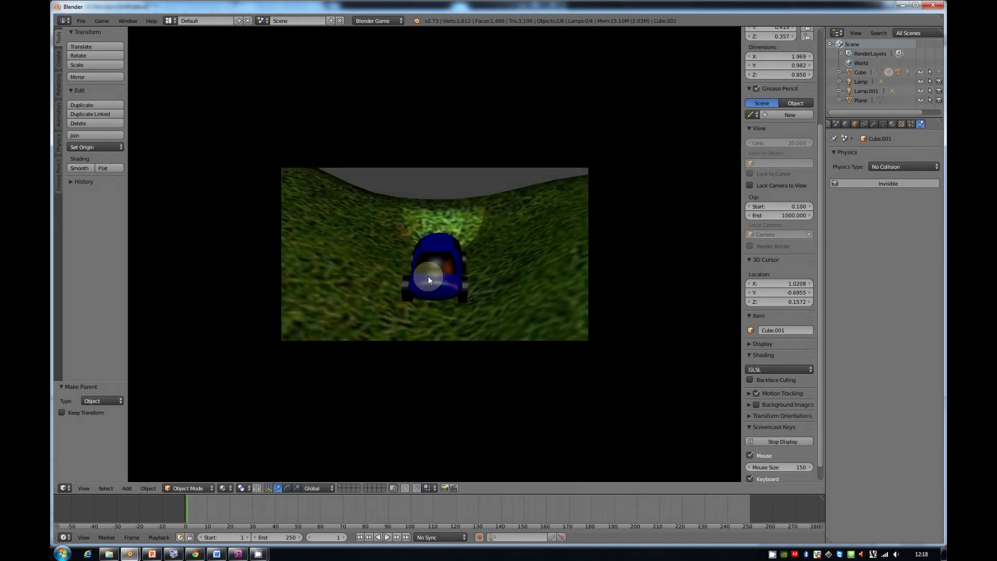
key(Up)
key(Up)
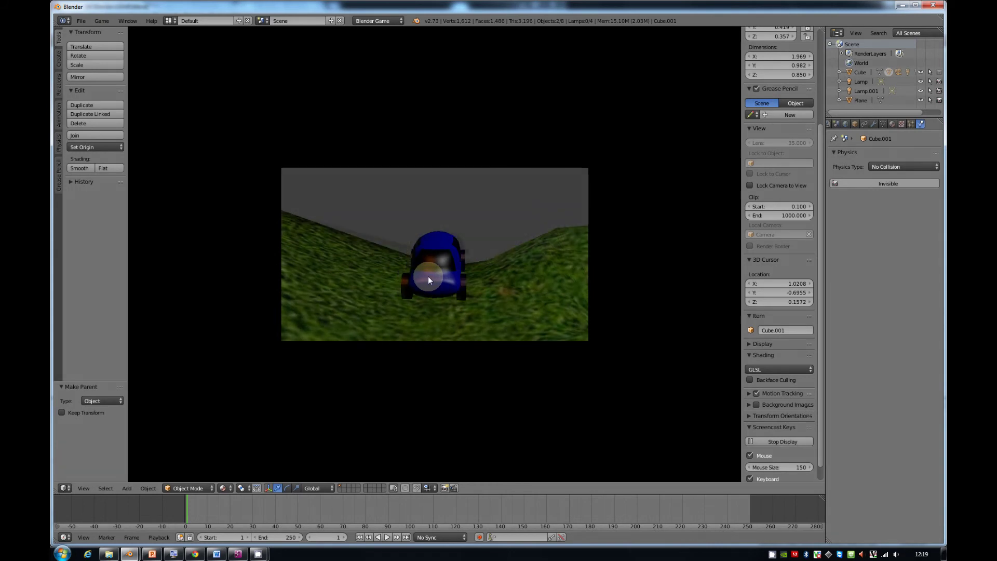
key(Up)
key(Up)
key(Up)
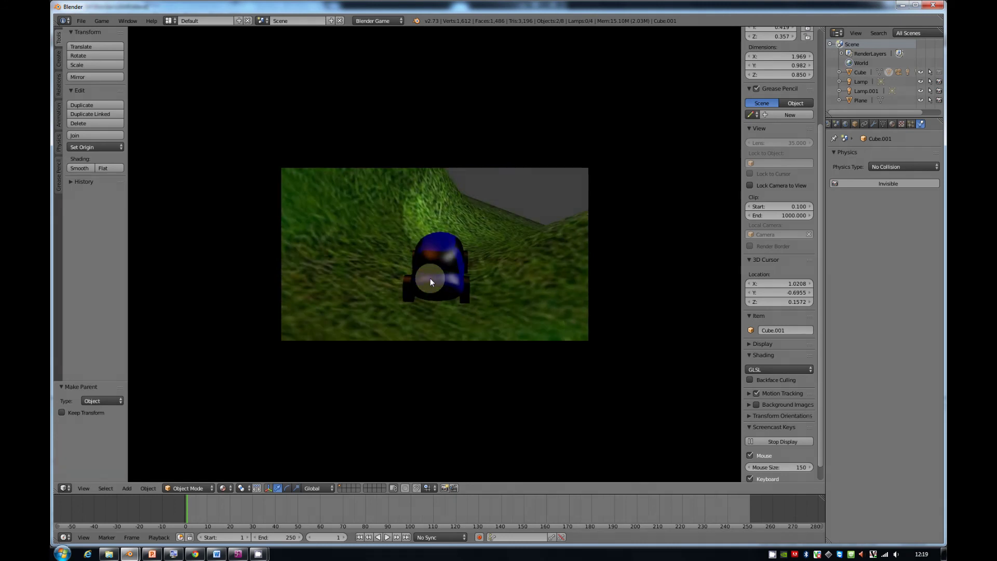